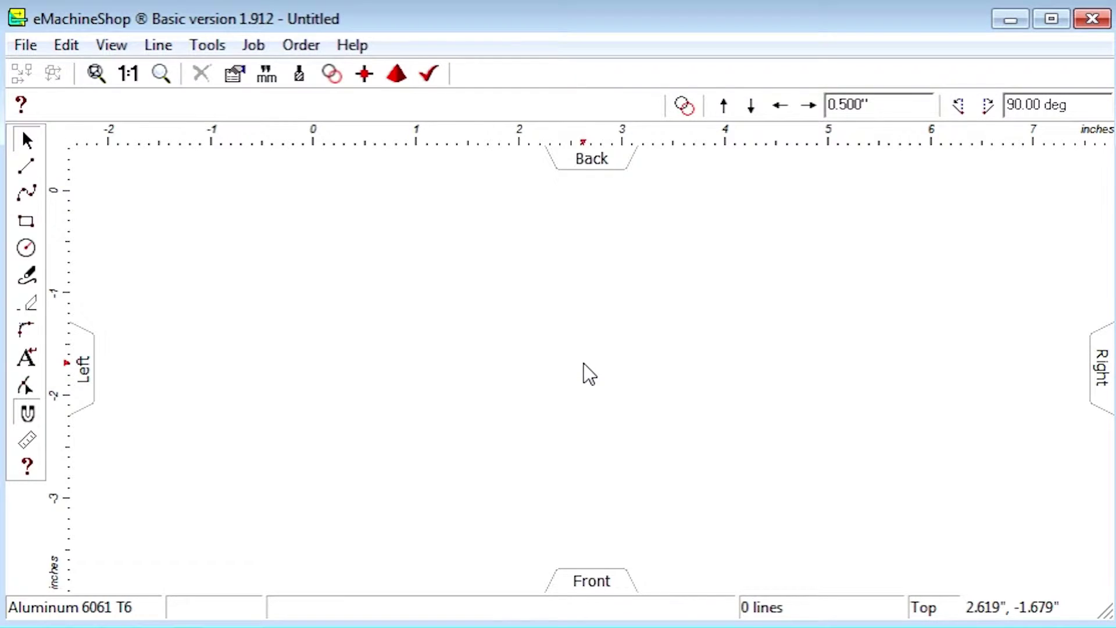
Step: Draw a 2.560-inch horizontal line with the Line tool
left_click(26, 167)
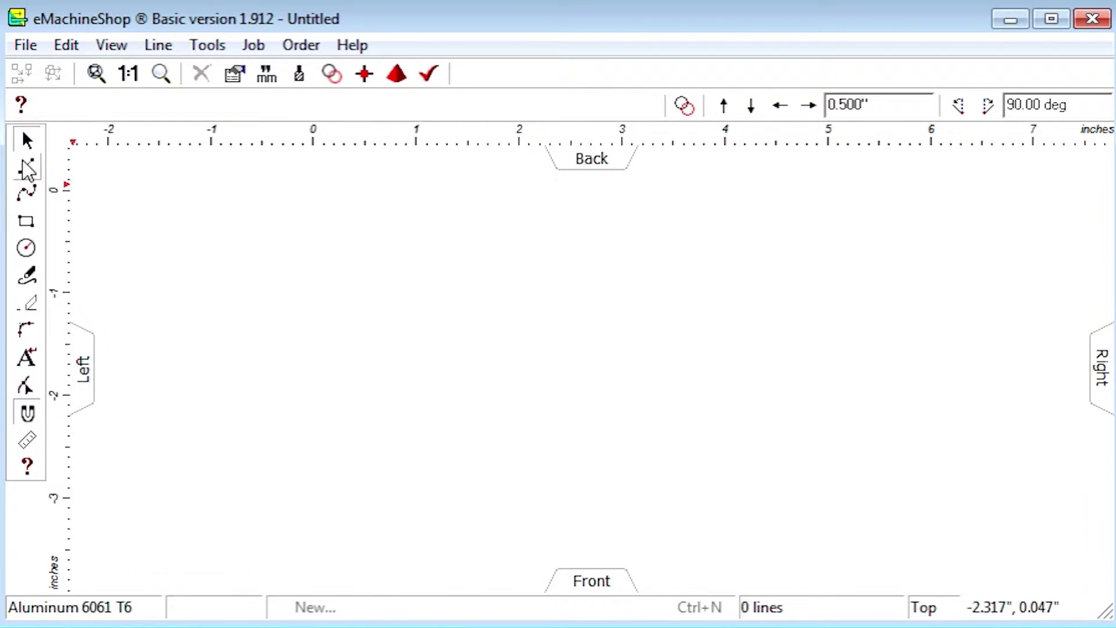
left_click(429, 377)
left_click(693, 377)
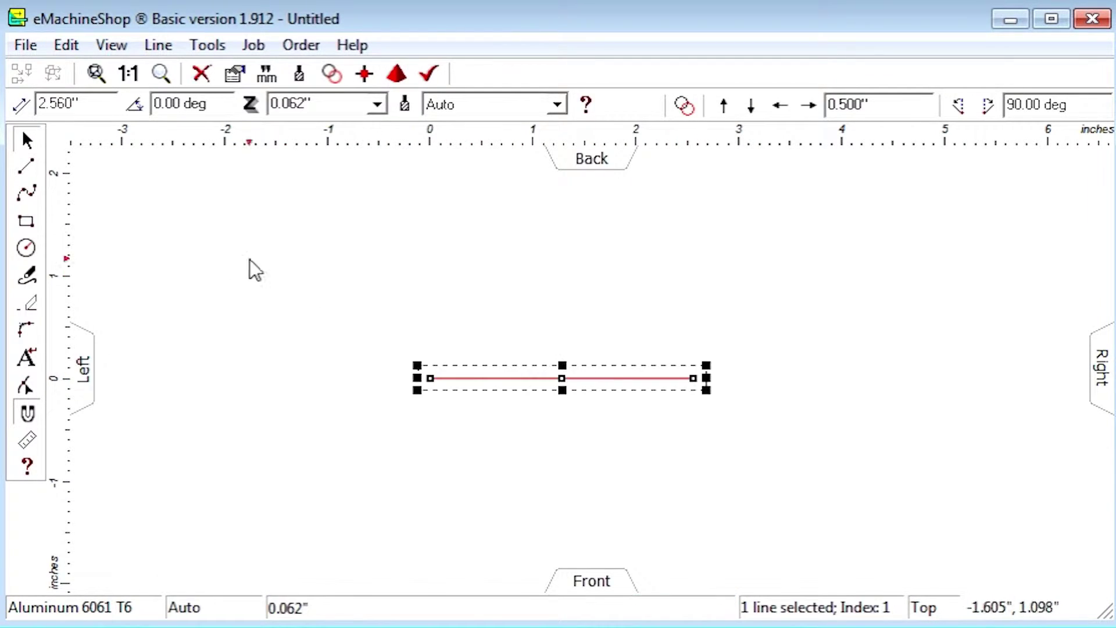
Step: Draw a circle below the line and set its diameter to 1.0 inch
left_click(26, 247)
left_click(611, 465)
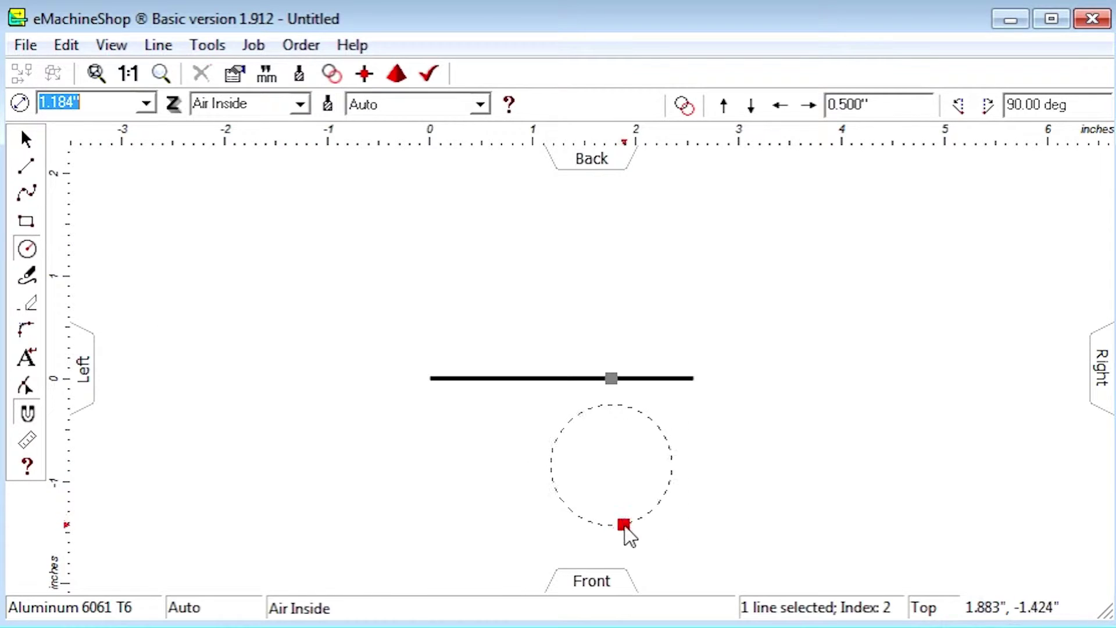
left_click(623, 525)
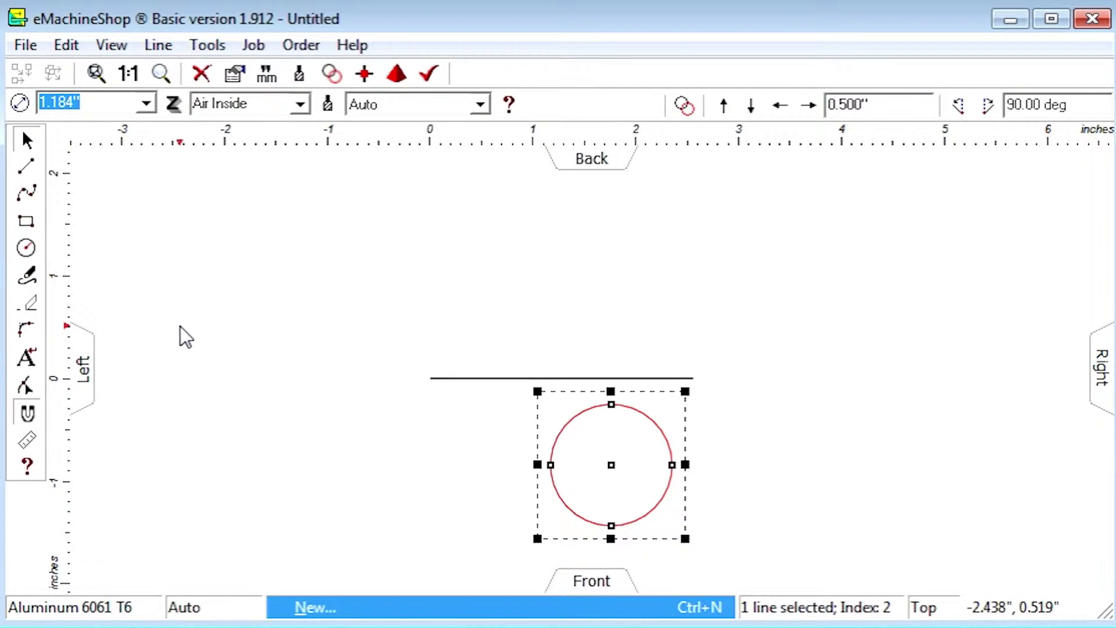
type("1.0")
key("Return")
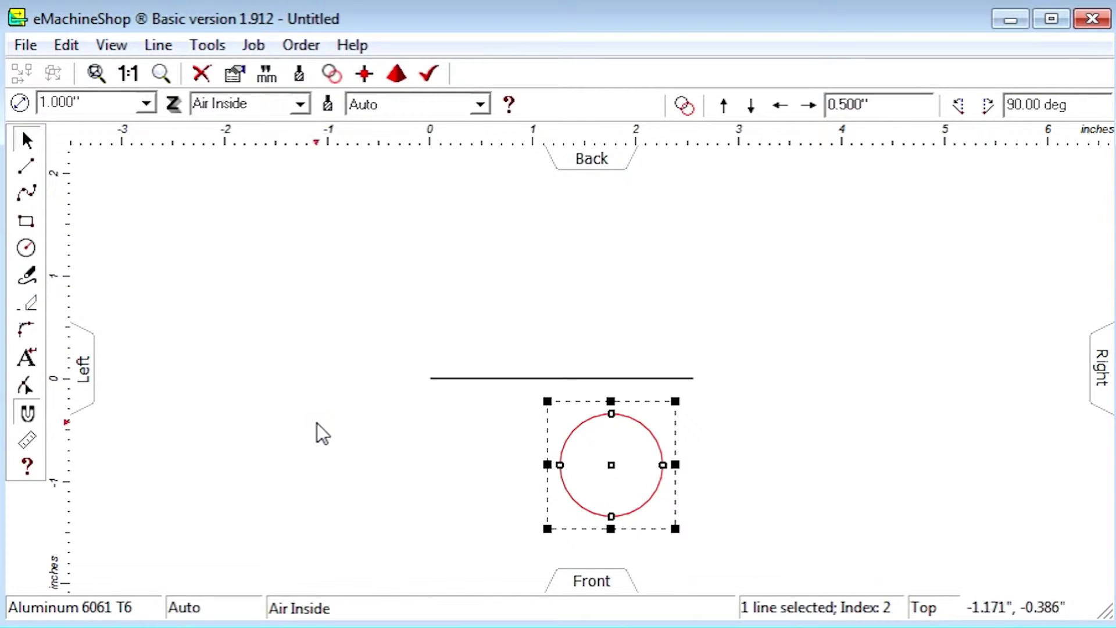
Step: Drag the circle so its edge snaps to the horizontal line's right end
left_click_drag(590, 508, 709, 394)
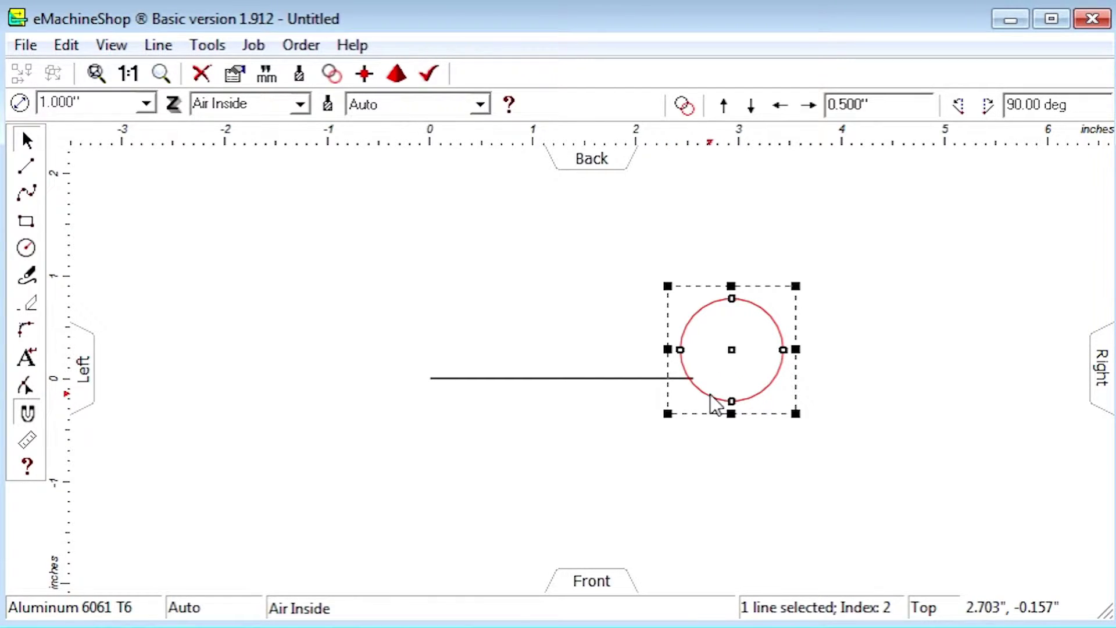
mouse_move(708, 395)
left_mouse_down()
mouse_move(709, 408)
mouse_move(574, 527)
left_mouse_up()
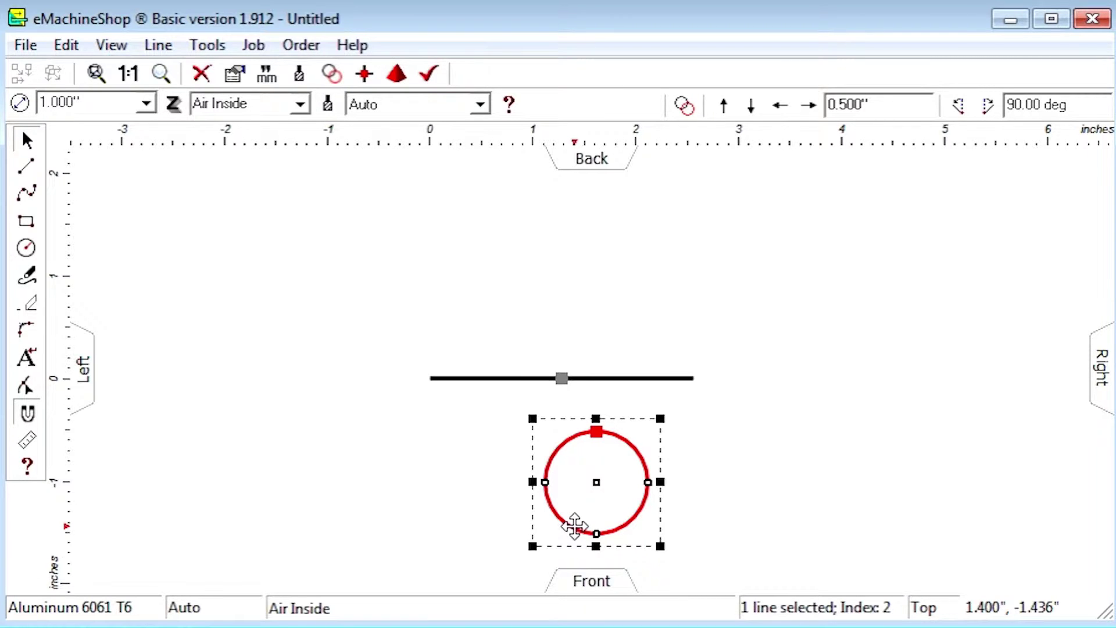
mouse_move(574, 526)
left_mouse_down()
mouse_move(674, 489)
mouse_move(726, 444)
mouse_move(726, 427)
left_mouse_up()
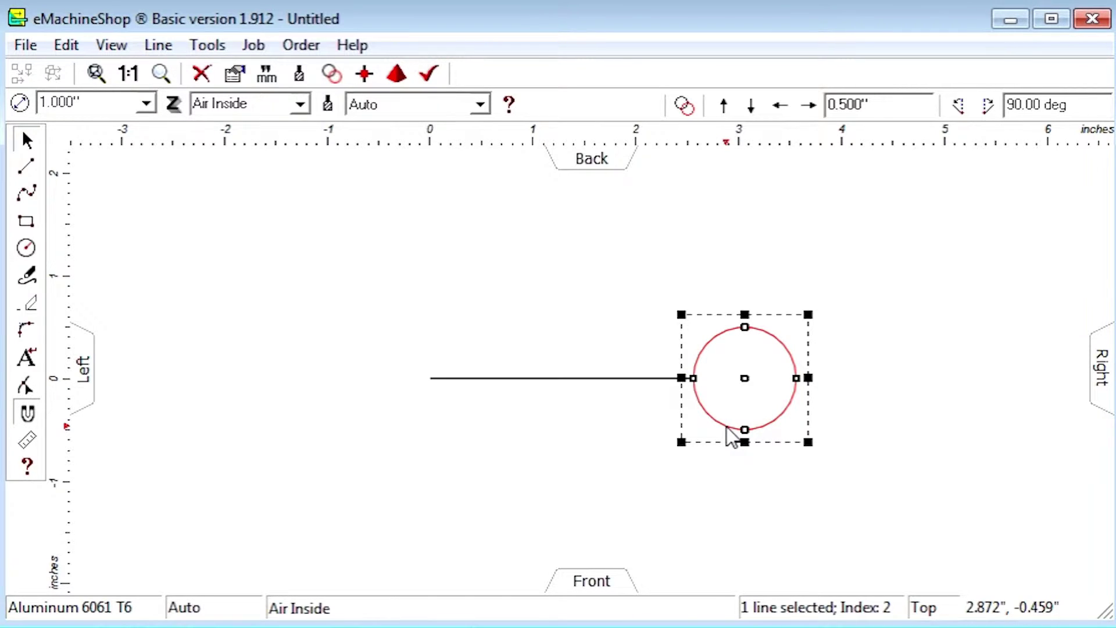
Step: Rotate the circle upward about the line–circle intersection point
left_click(726, 427)
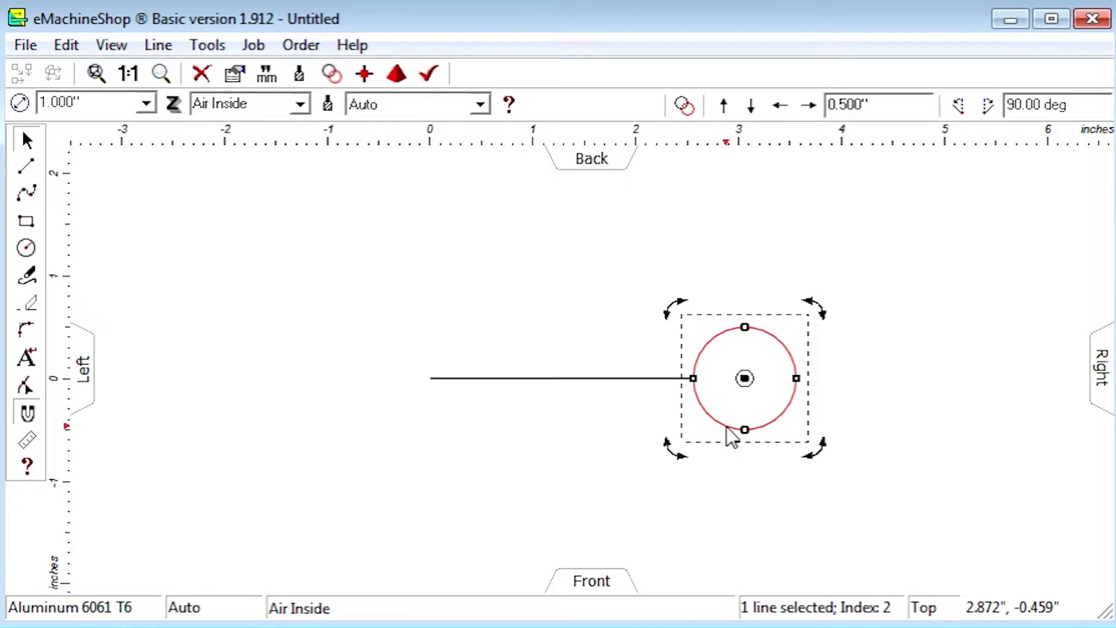
left_click_drag(744, 378, 694, 378)
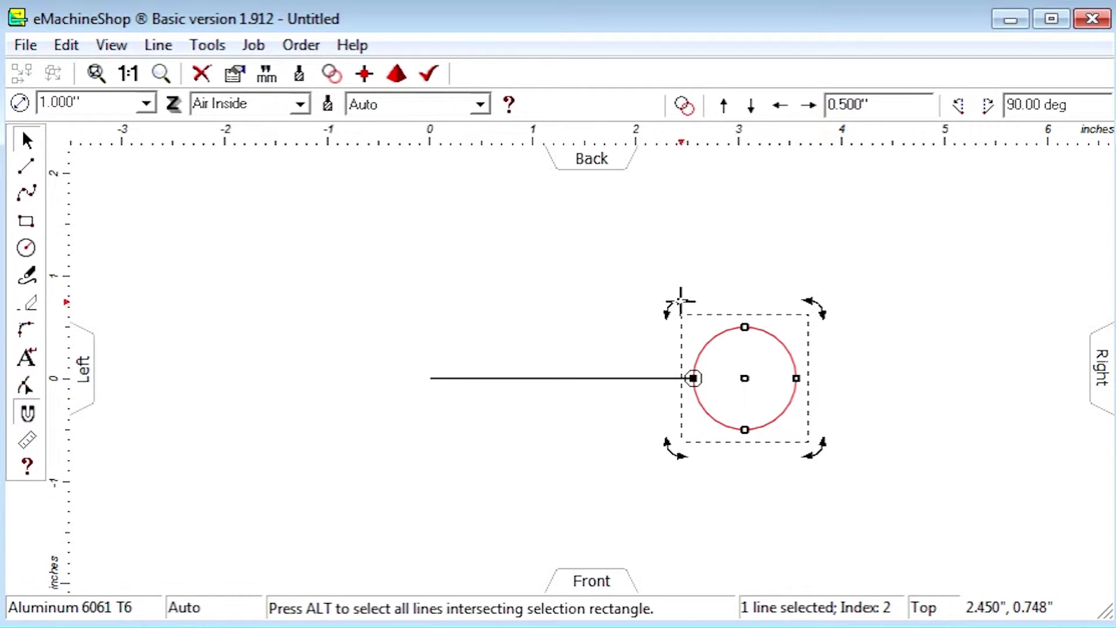
left_click_drag(680, 300, 550, 259)
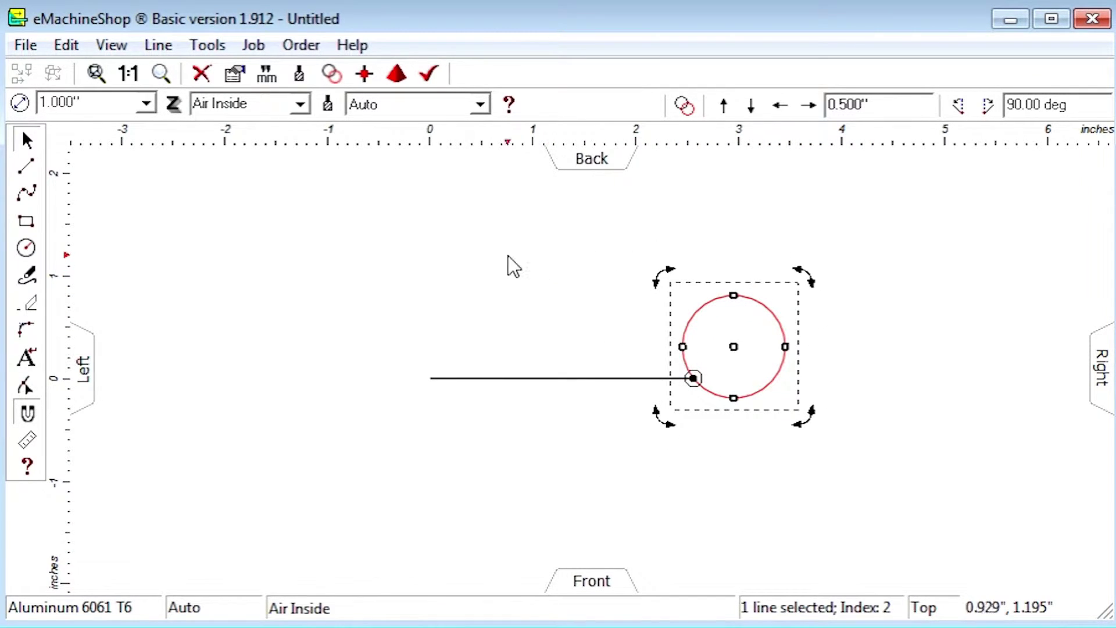
Step: Draw a 1.351-inch line at 30 degrees from the line–circle intersection
left_click(25, 168)
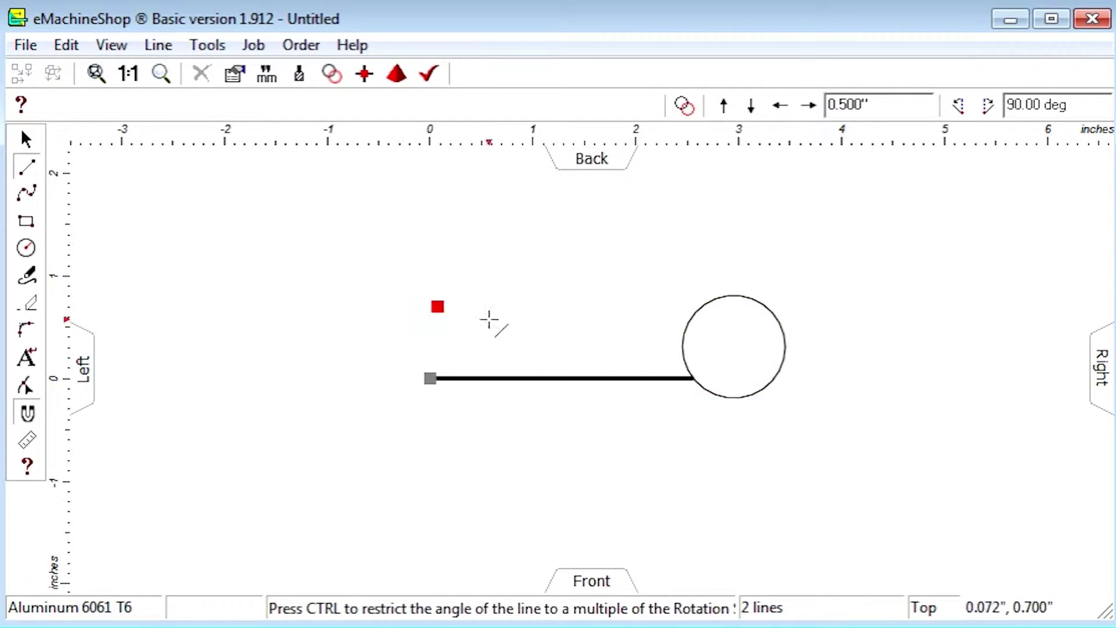
left_click(694, 378)
left_click(813, 309)
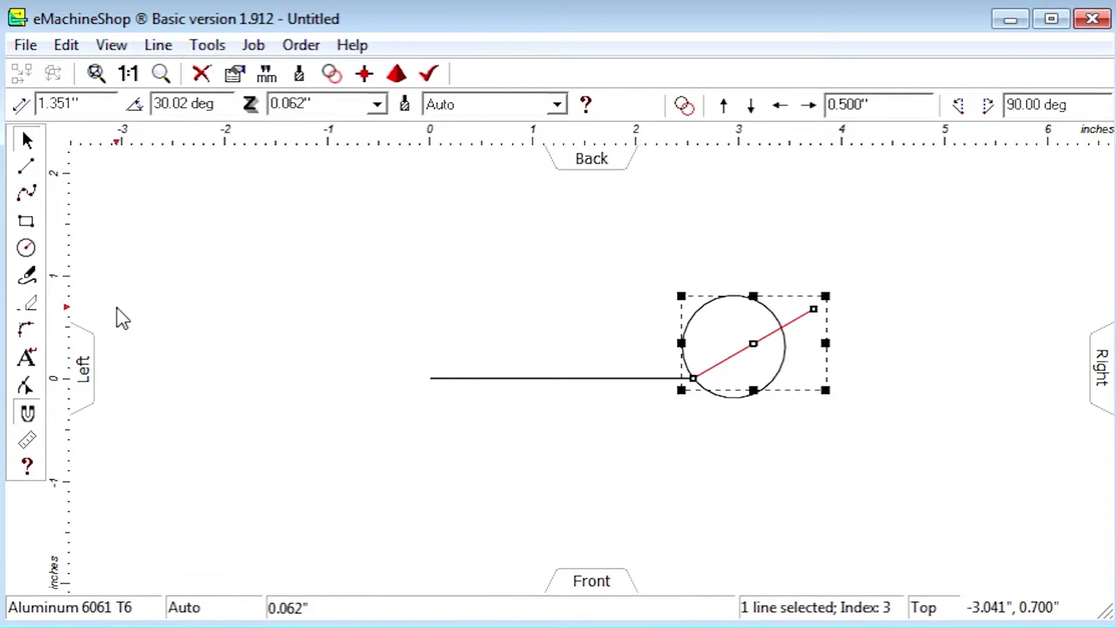
Step: Trim away the circle's lower part, leaving only the arc above the diagonal
left_click(26, 302)
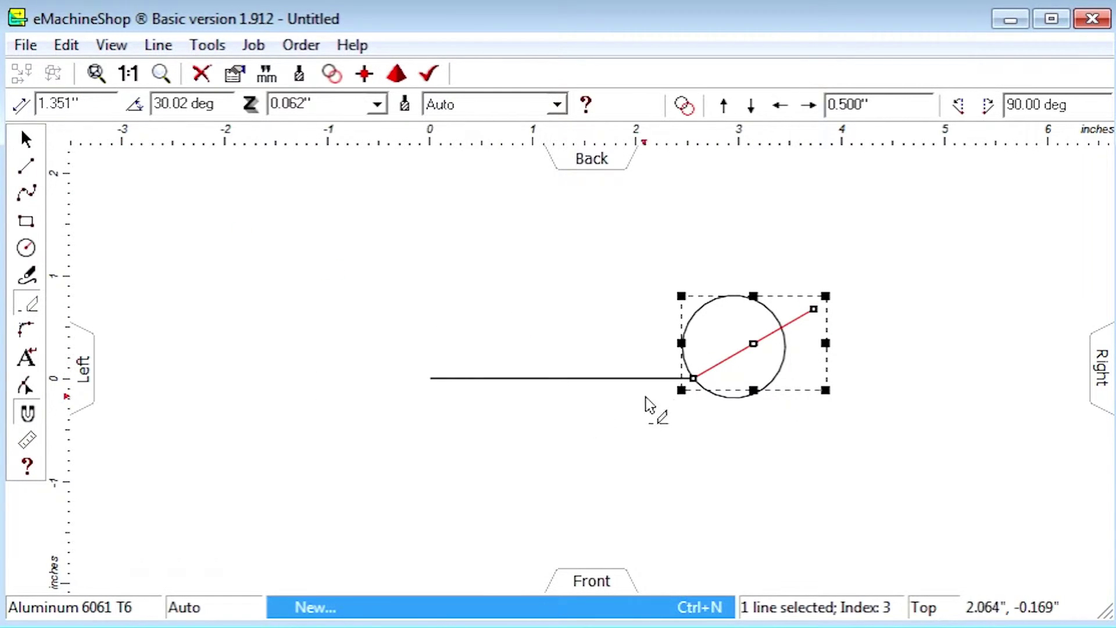
left_click(732, 399)
left_click(25, 138)
left_click(137, 229)
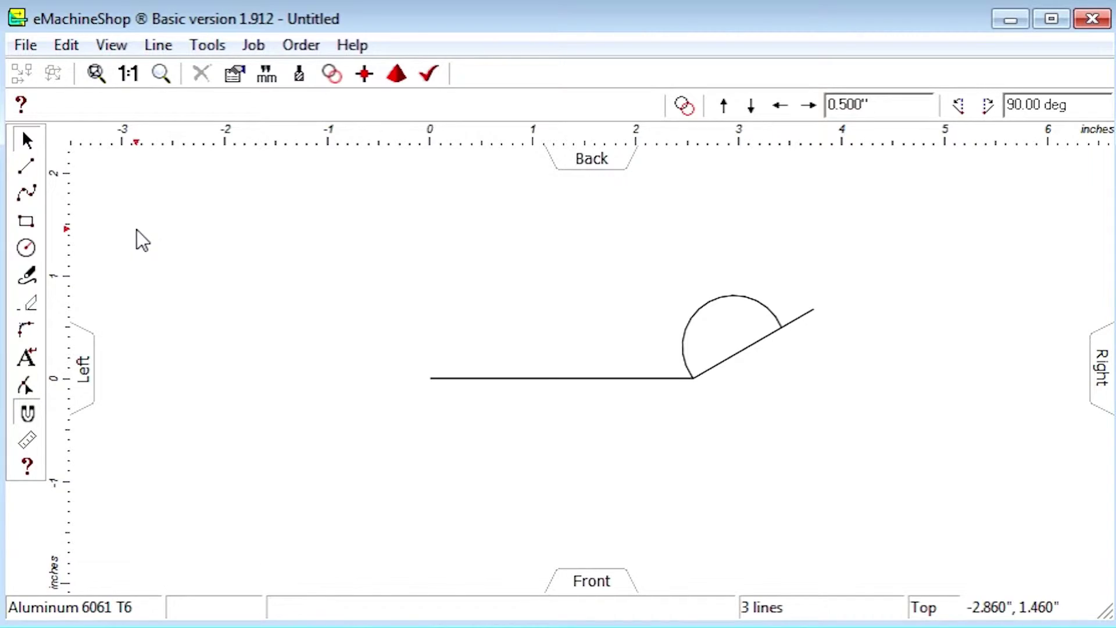
Step: Delete both lines and draw a 1.895" × 0.833" rectangle left of the circle
left_click(526, 378)
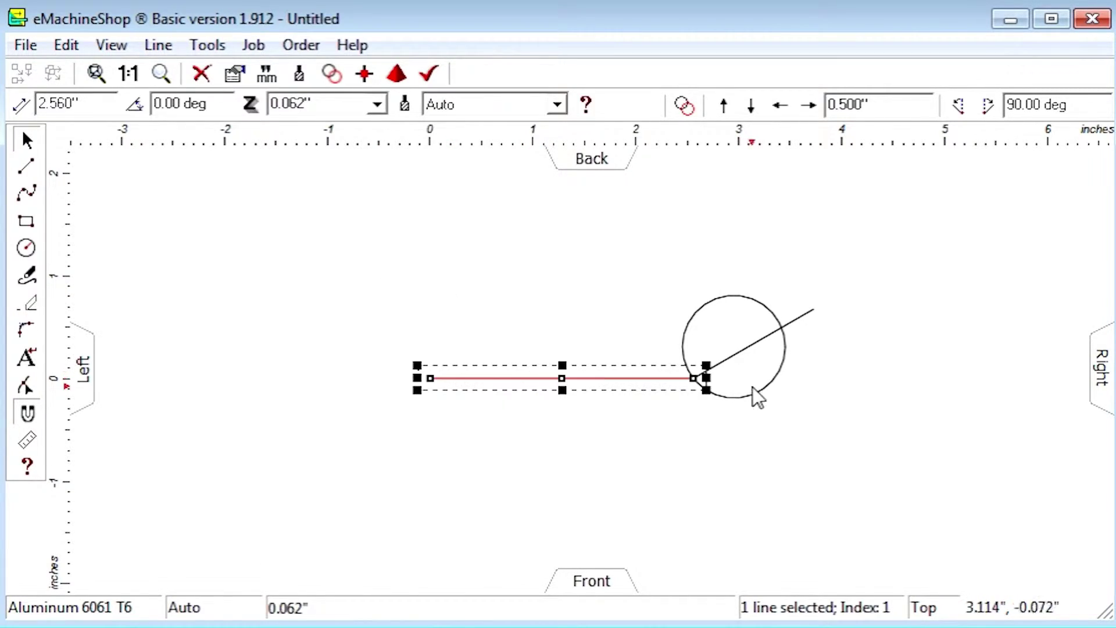
left_click(738, 353, "shift")
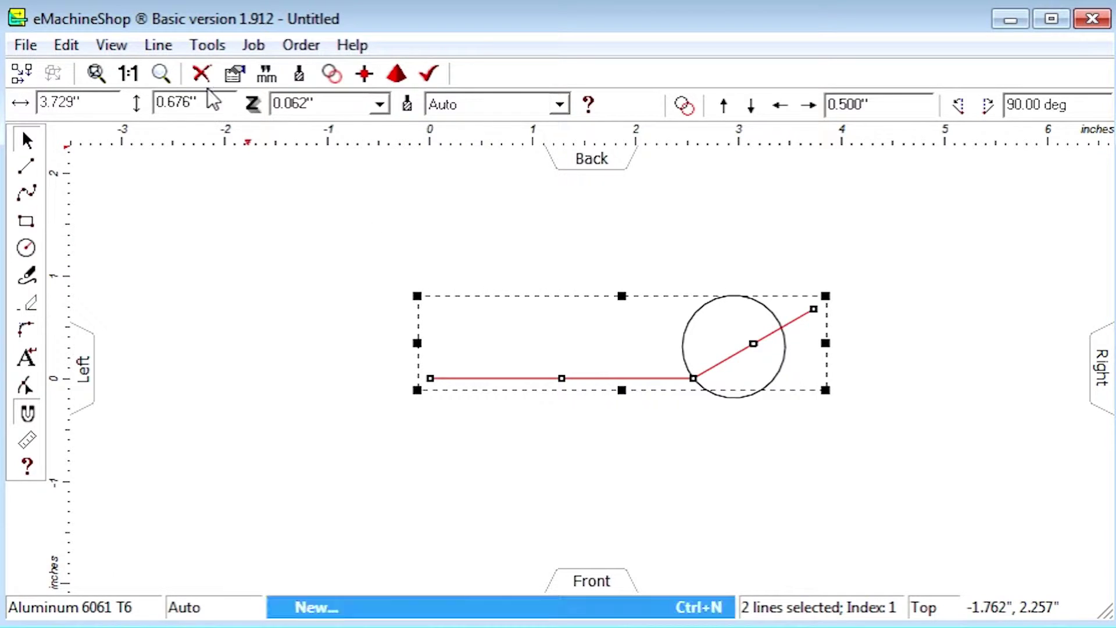
left_click(202, 74)
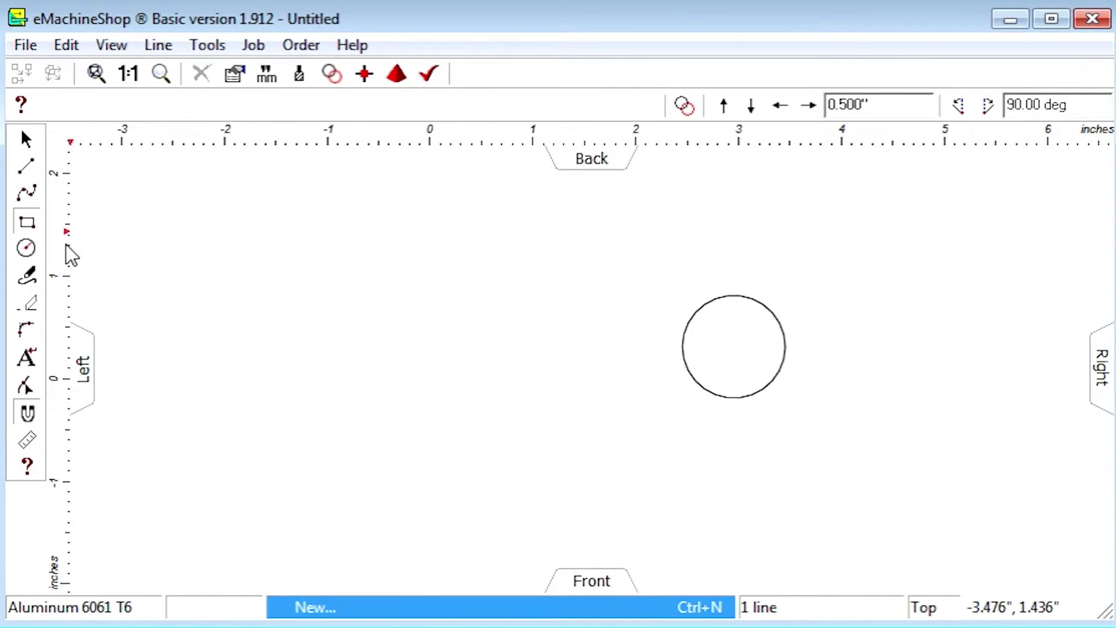
left_click_drag(267, 326, 461, 413)
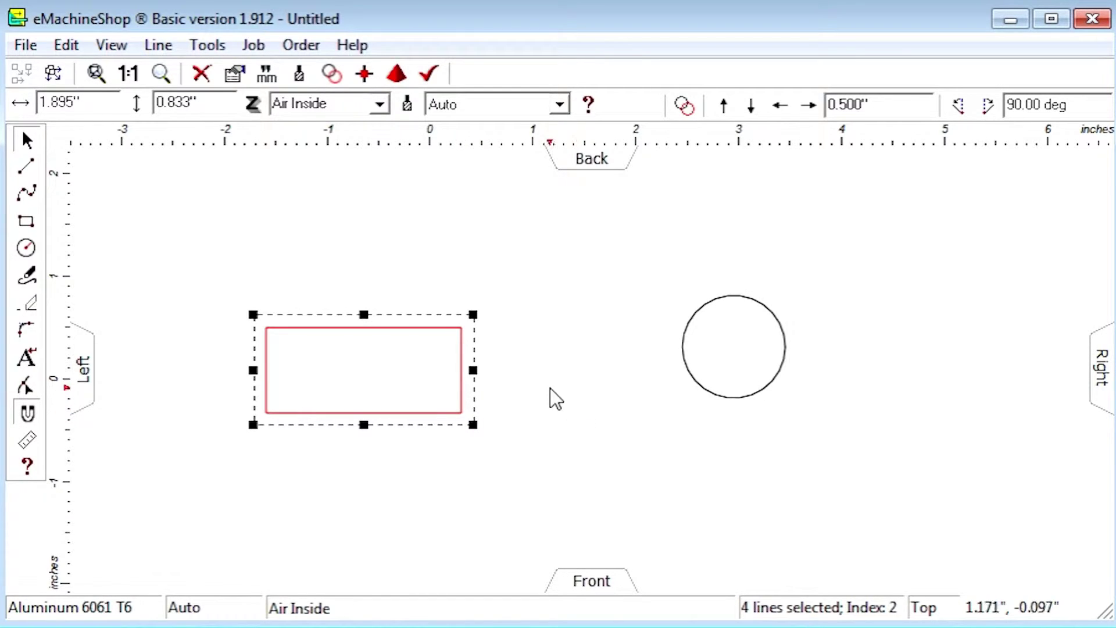
left_click(510, 363)
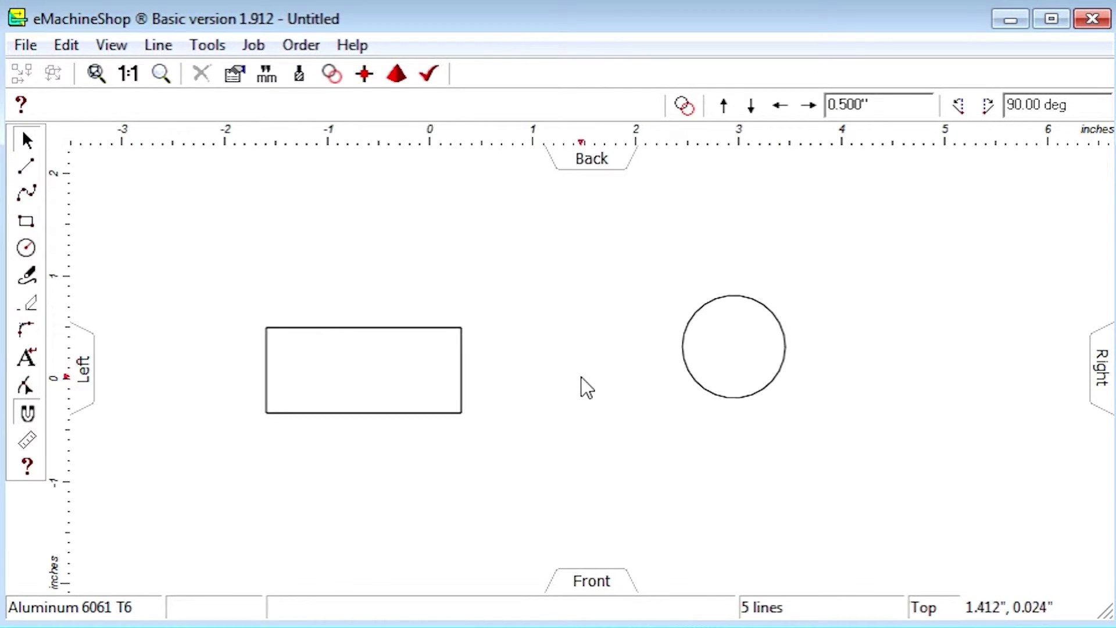
Step: Make two circle copies stepped 0.500" right, then centre one on the rectangle's top-right corner
left_click(688, 371)
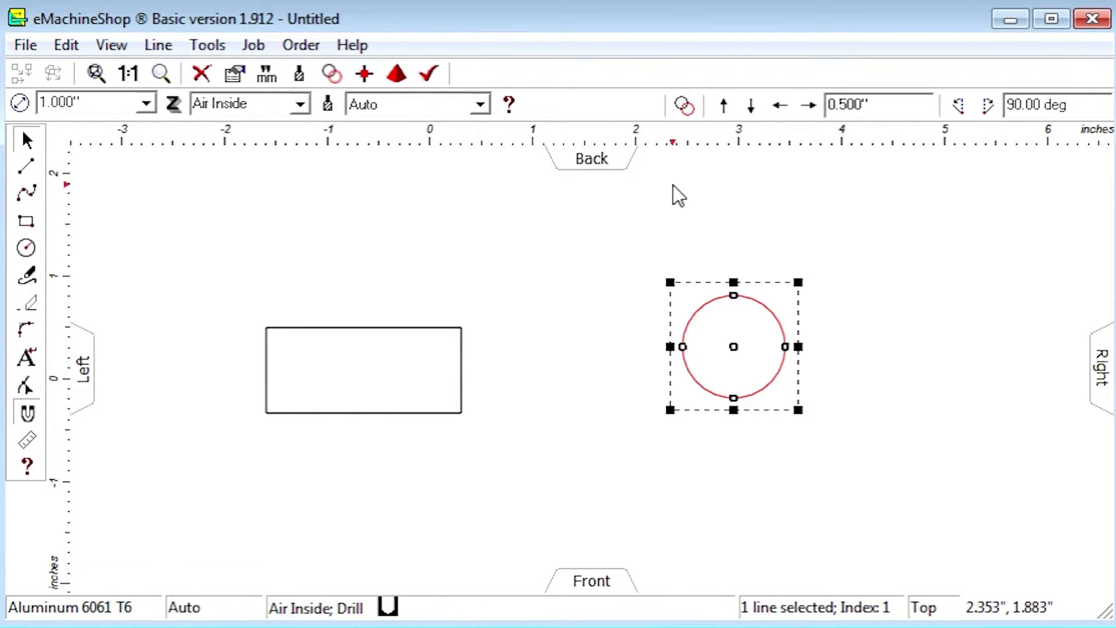
left_click(689, 106)
left_click(809, 108)
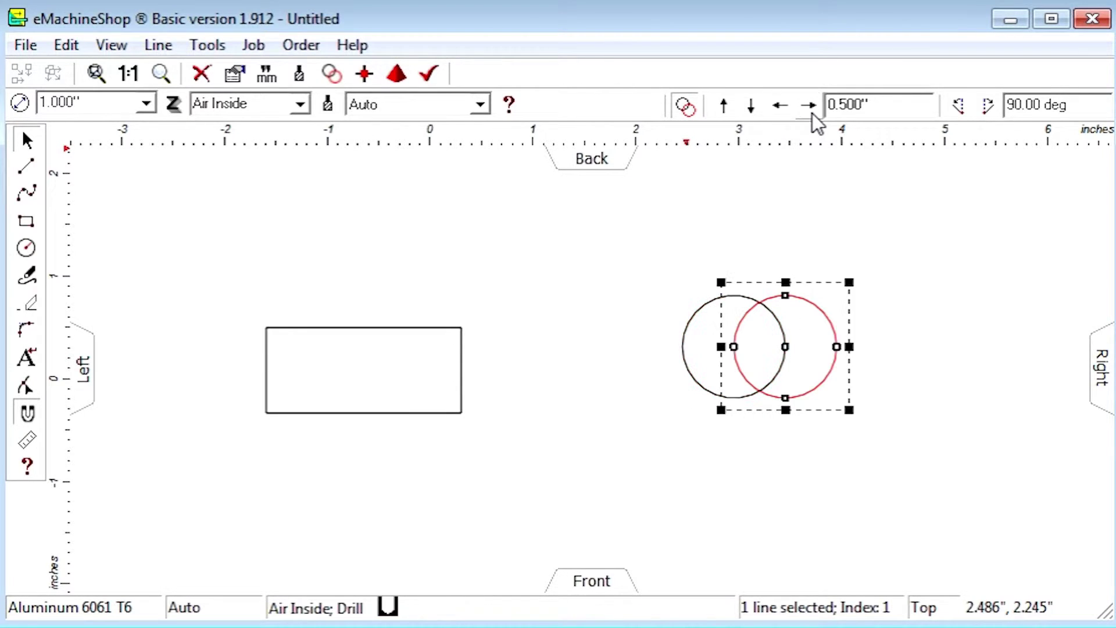
left_click(809, 108)
left_click(720, 244)
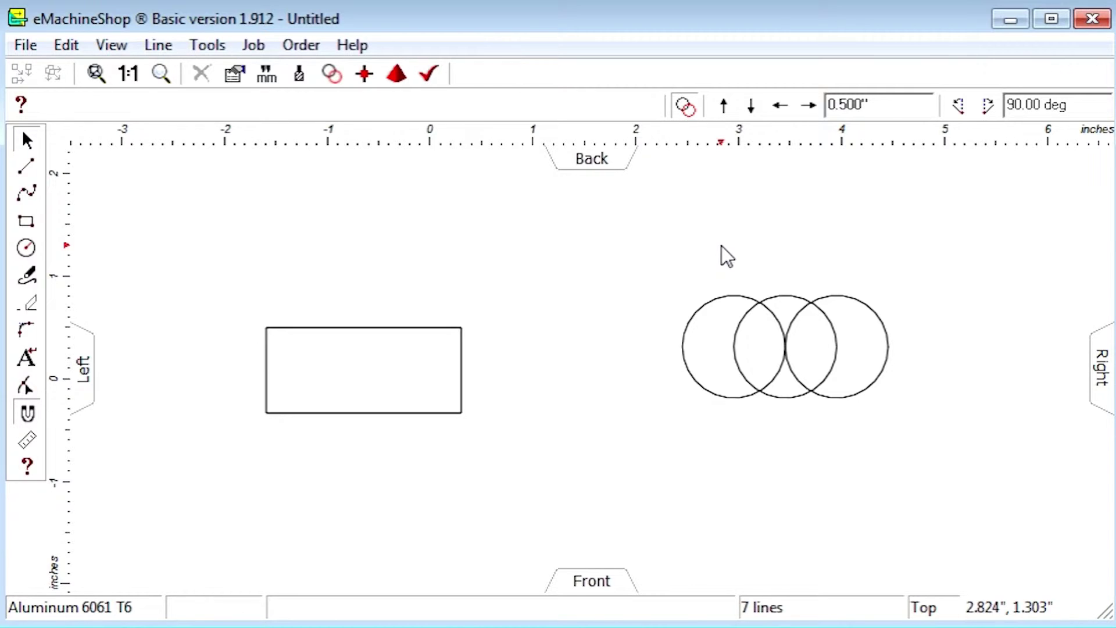
left_click_drag(685, 364, 414, 344)
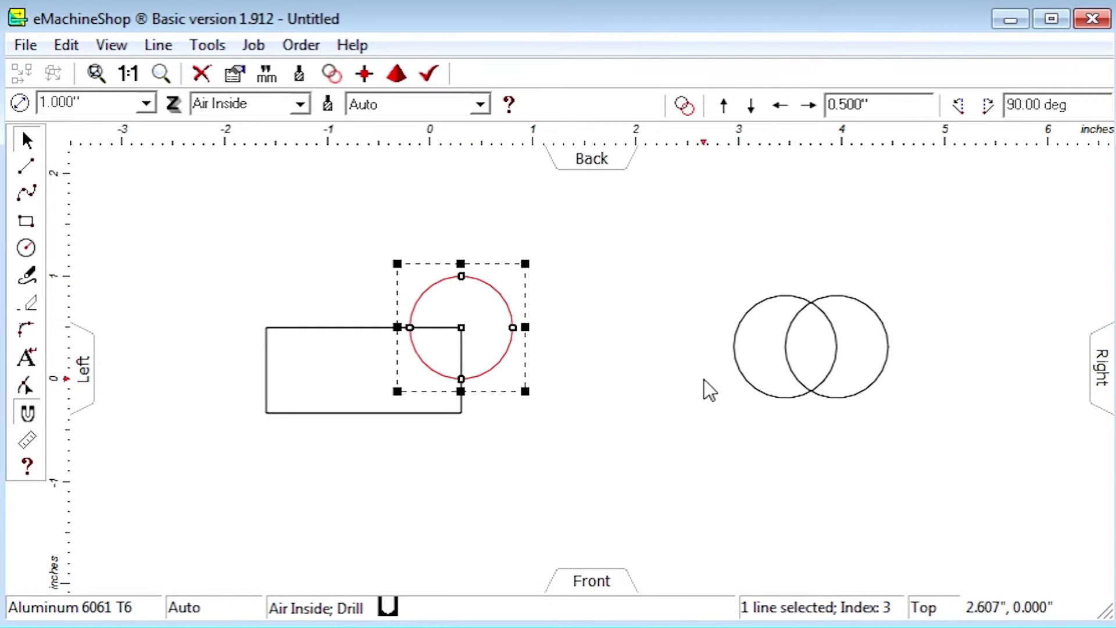
Step: Centre circles on the bottom-right corner and the crossing point, then delete both corner circles
left_click_drag(745, 385, 428, 449)
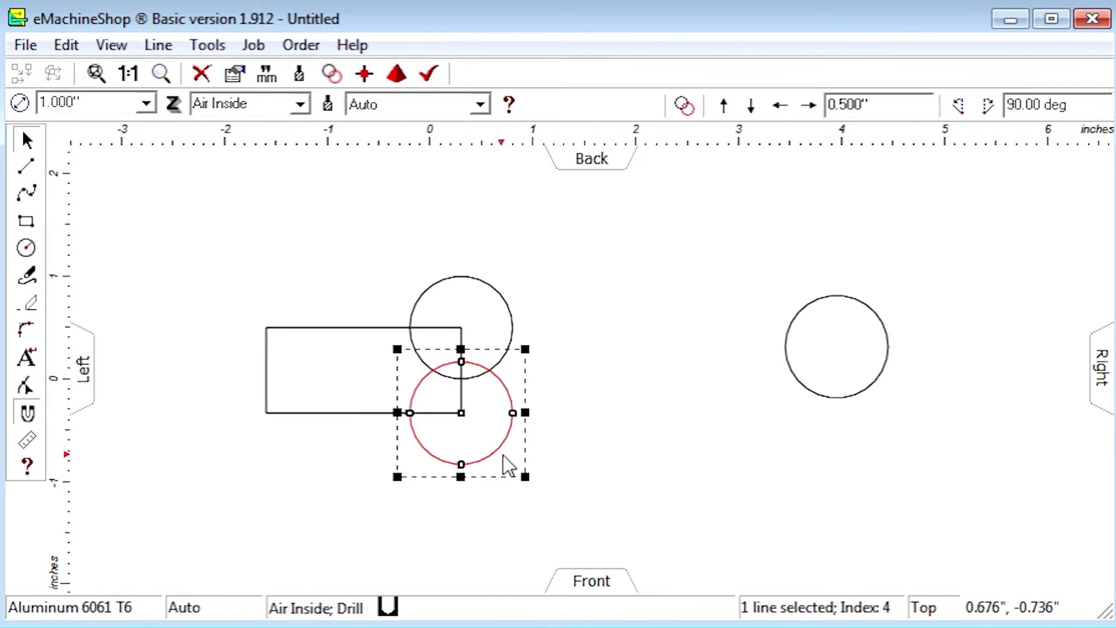
left_click_drag(810, 394, 472, 423)
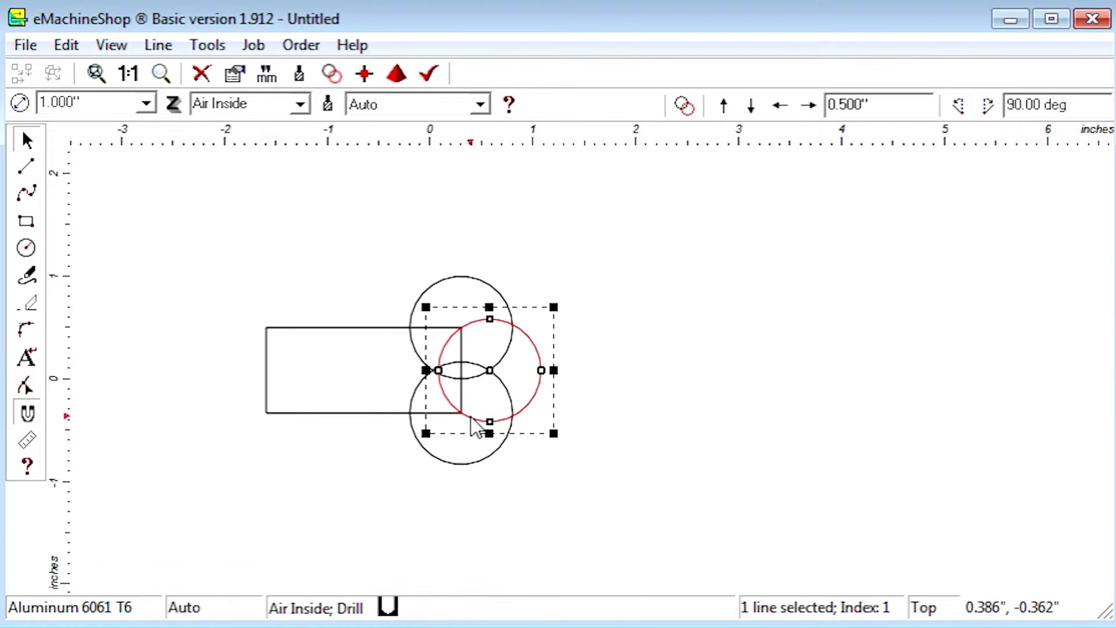
left_click(458, 465)
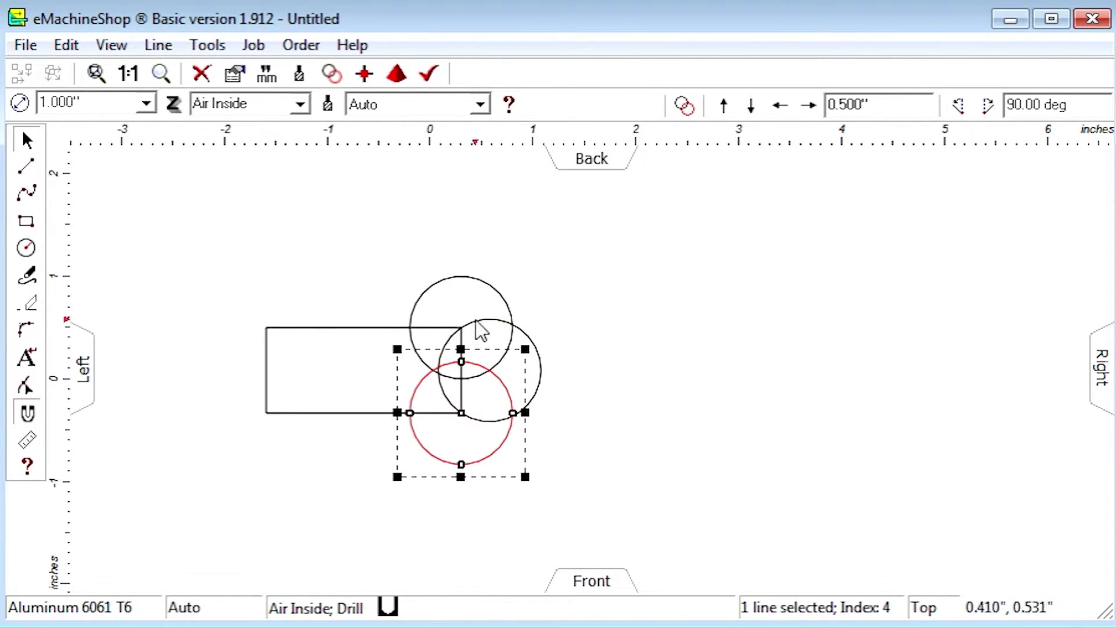
left_click(498, 298, "shift")
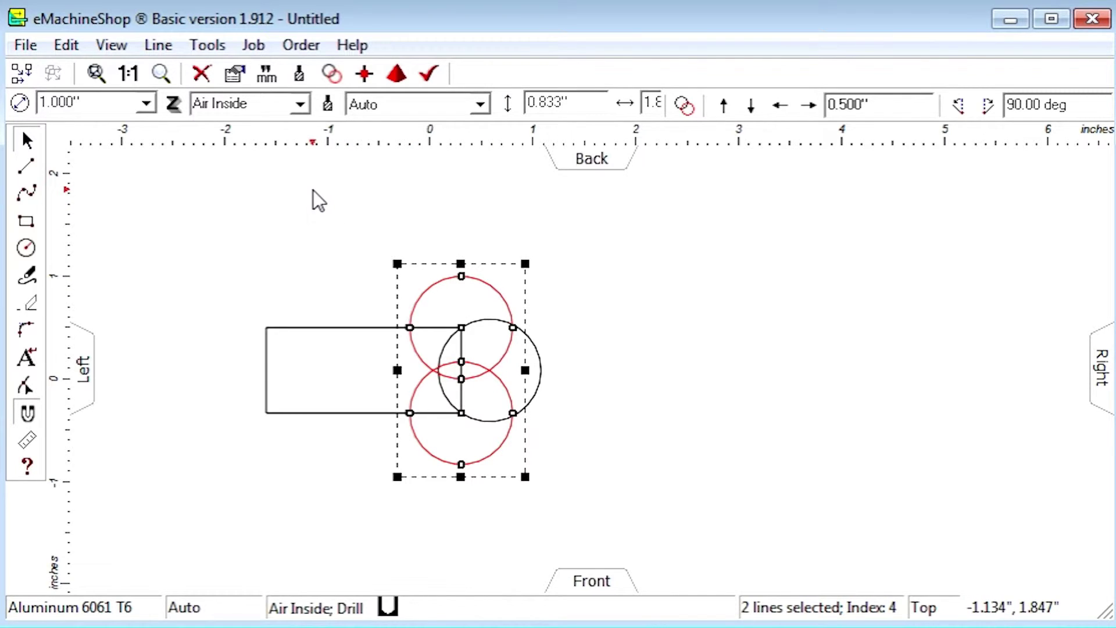
left_click(201, 73)
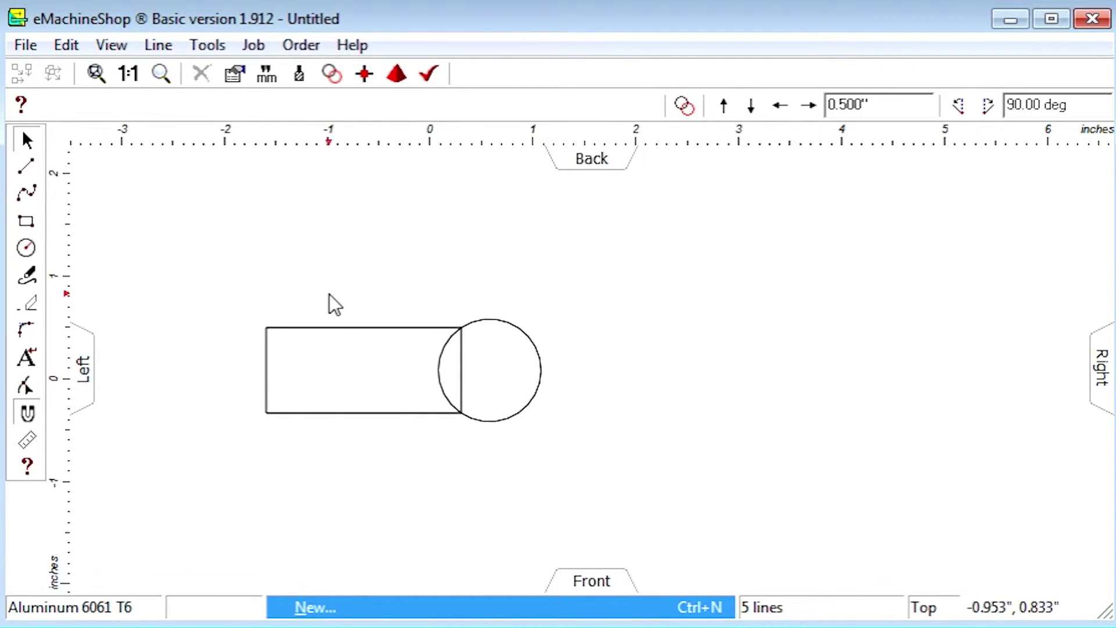
Step: Trim the remaining circle to an inward arc at the rectangle's right end
left_click(32, 303)
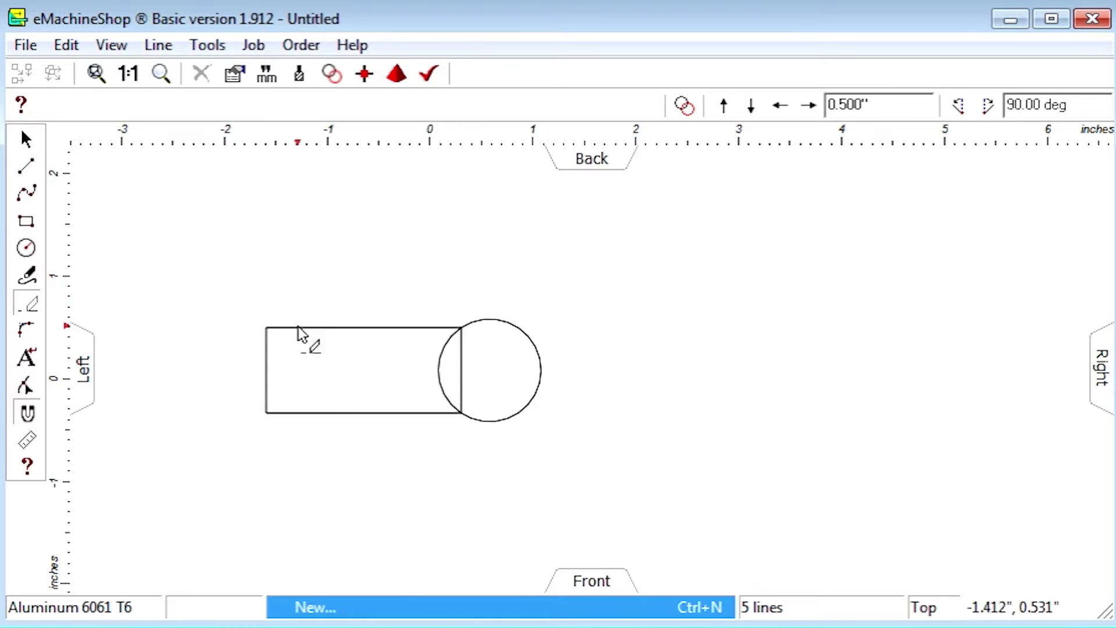
left_click(478, 323)
left_click(144, 199)
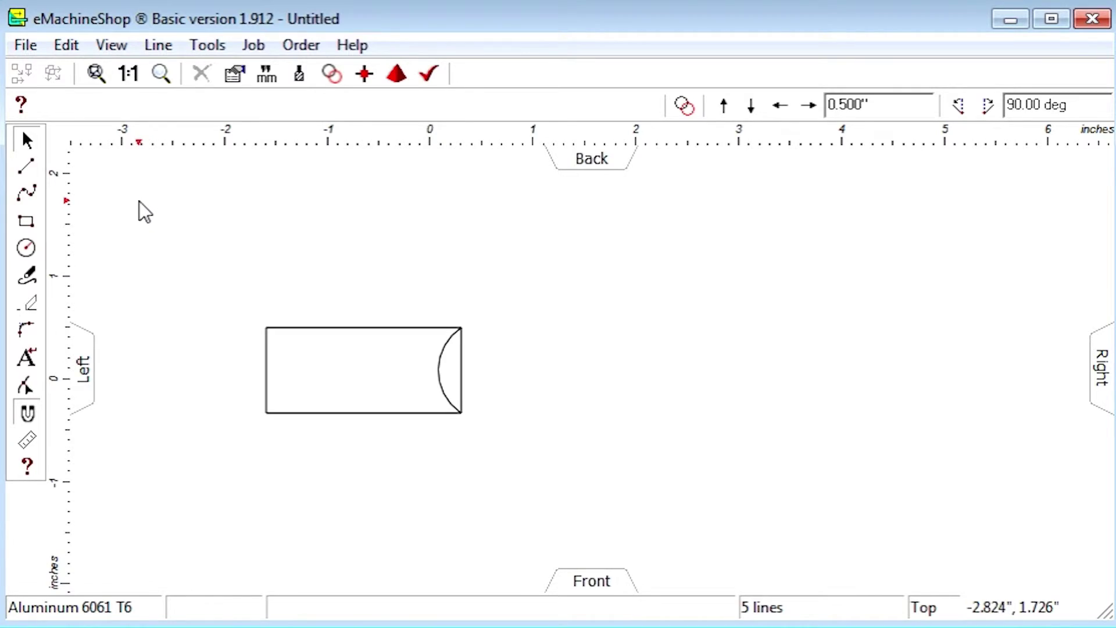
Step: Select all lines via Edit > Select All and delete them, leaving an empty drawing
left_click(67, 46)
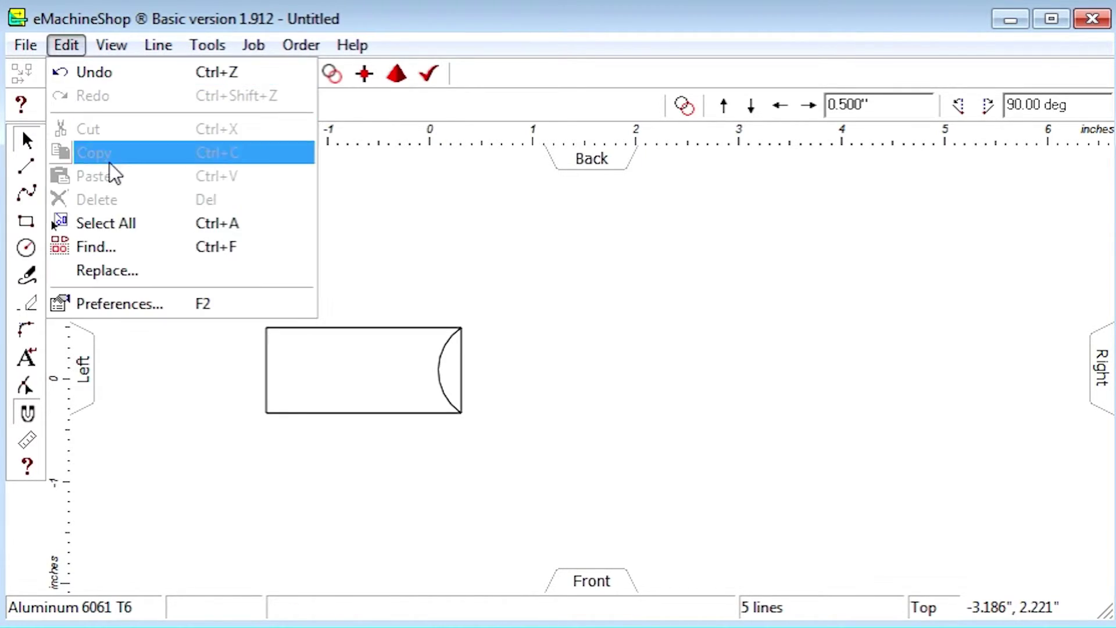
left_click(116, 223)
left_click(200, 75)
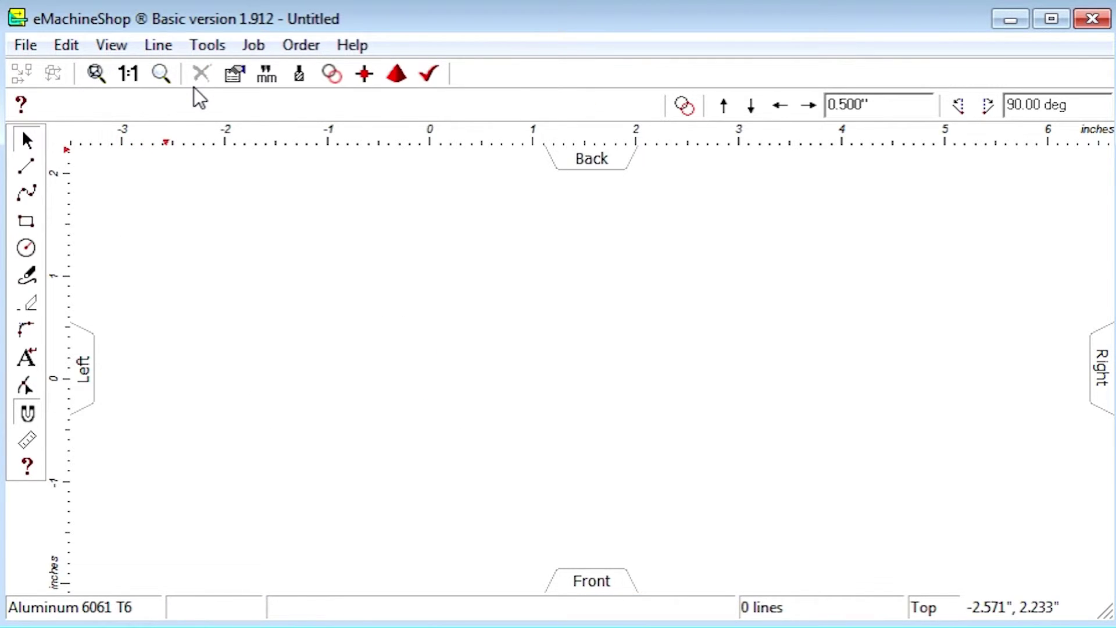
Step: Draw three stacked horizontal lines, each lower and longer than the one above
left_click(38, 163)
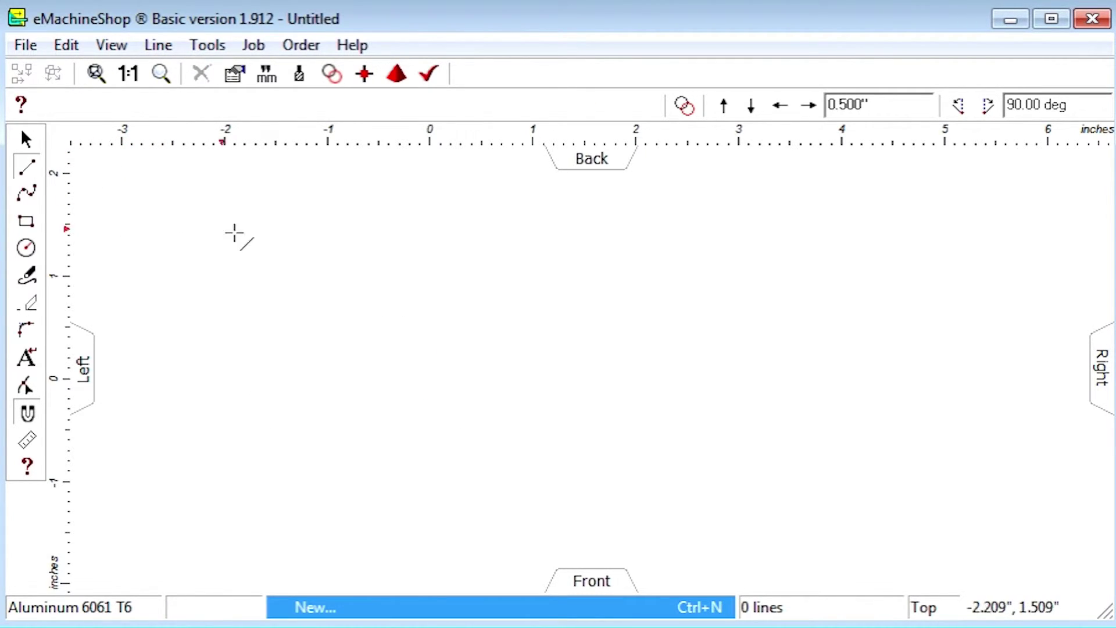
left_click(511, 236)
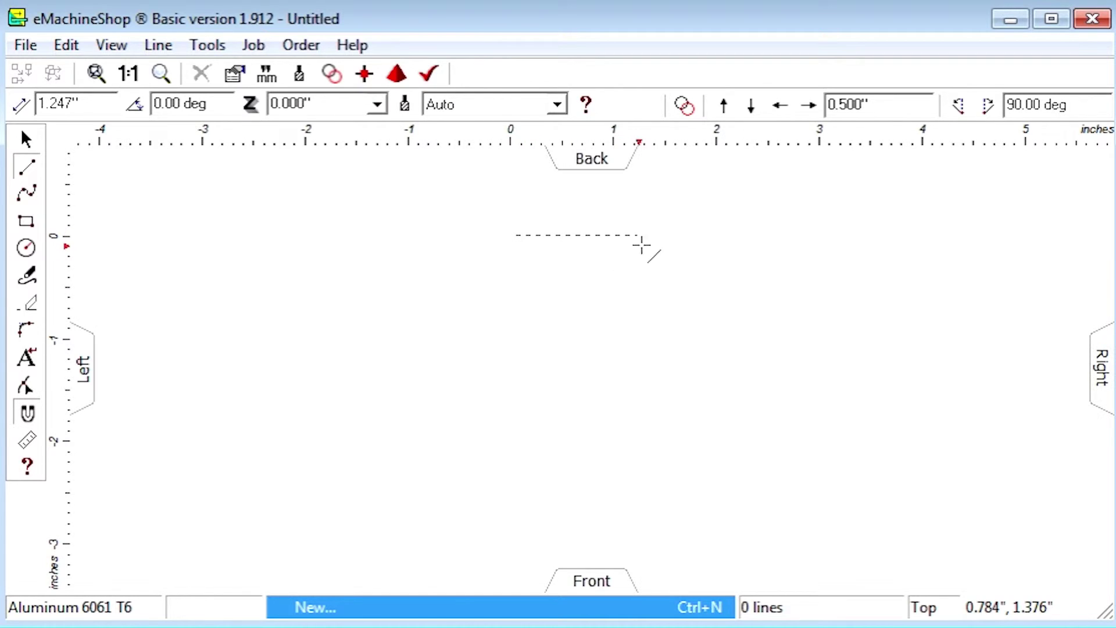
left_click(655, 236)
left_click(38, 174)
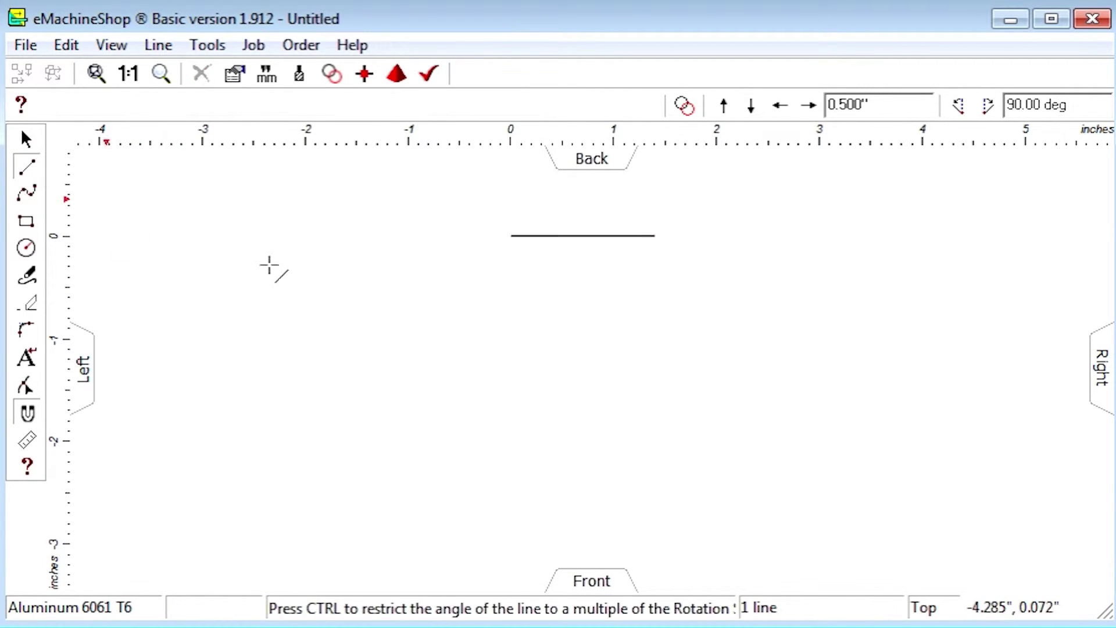
left_click(481, 290)
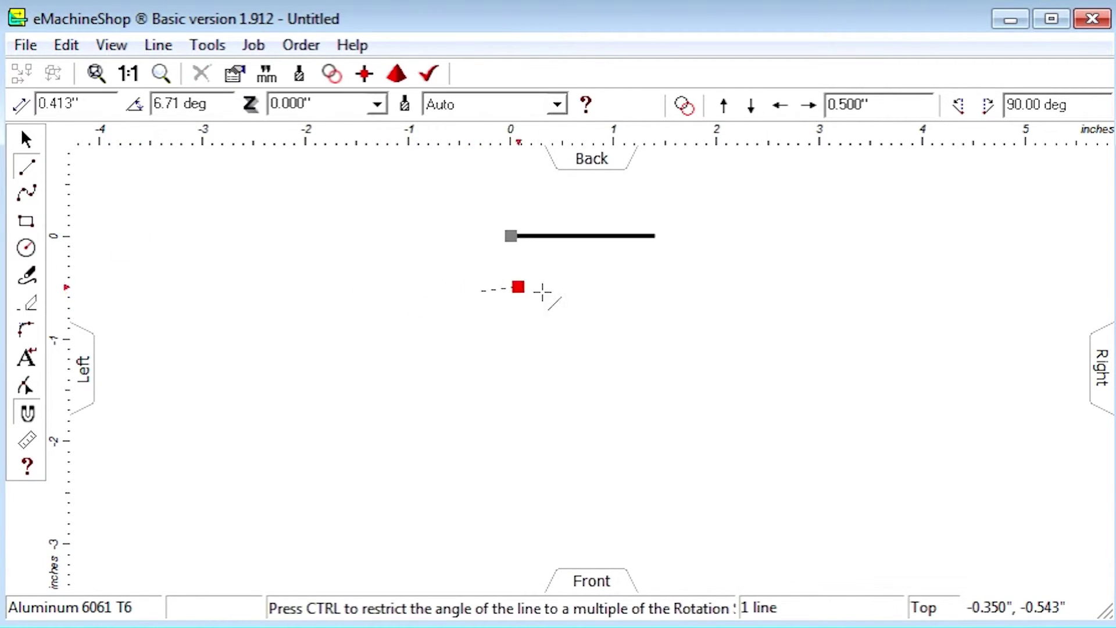
left_click(731, 324)
left_click(27, 168)
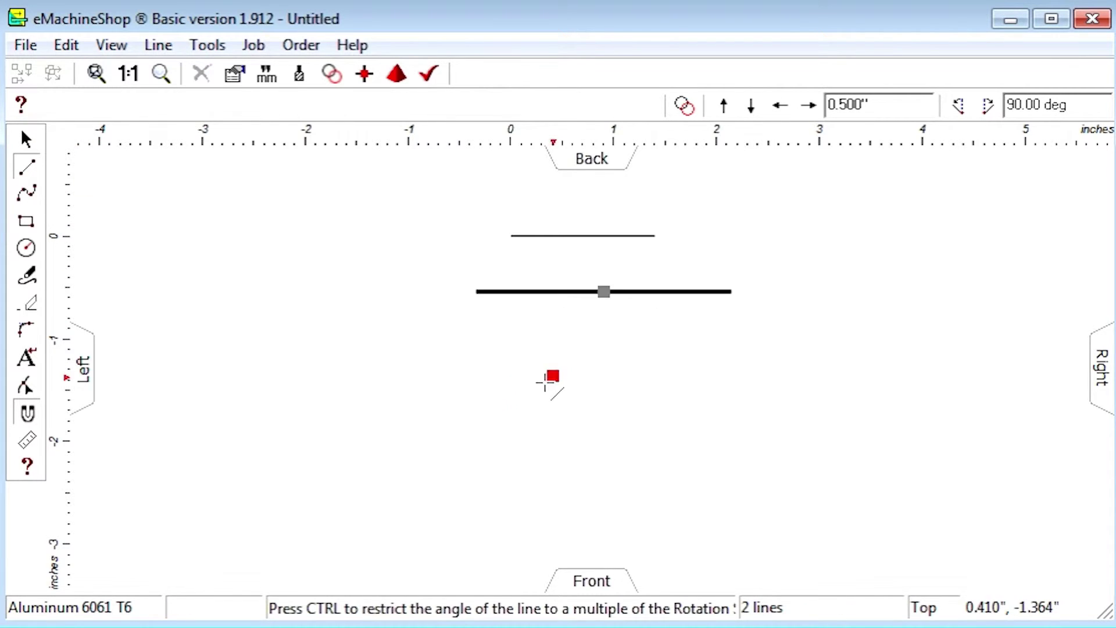
left_click(445, 372)
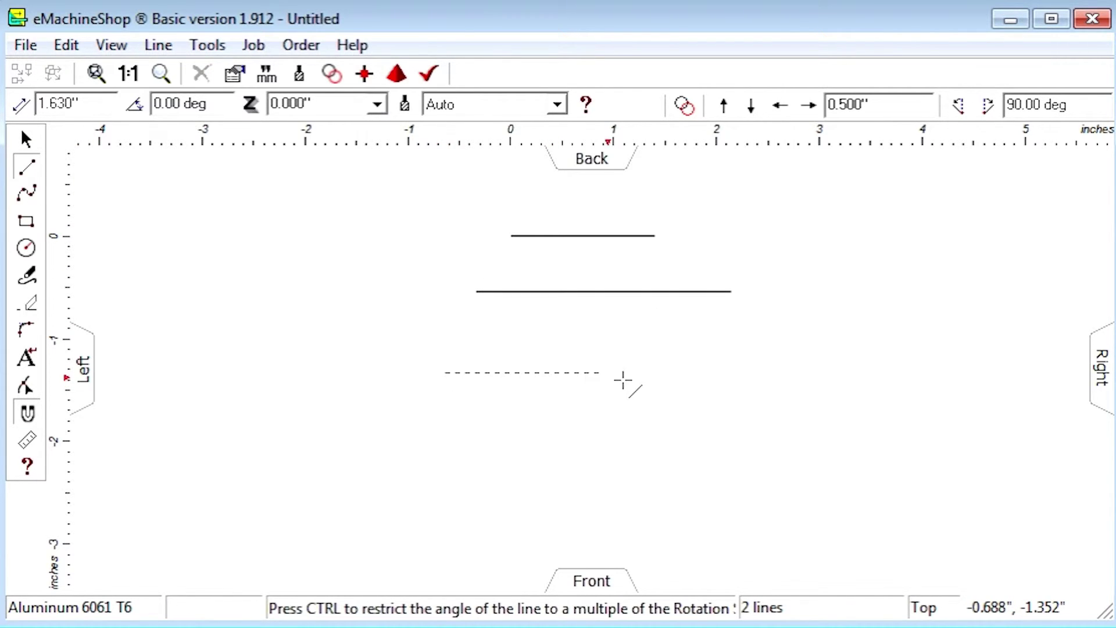
left_click(779, 393)
left_click(555, 437)
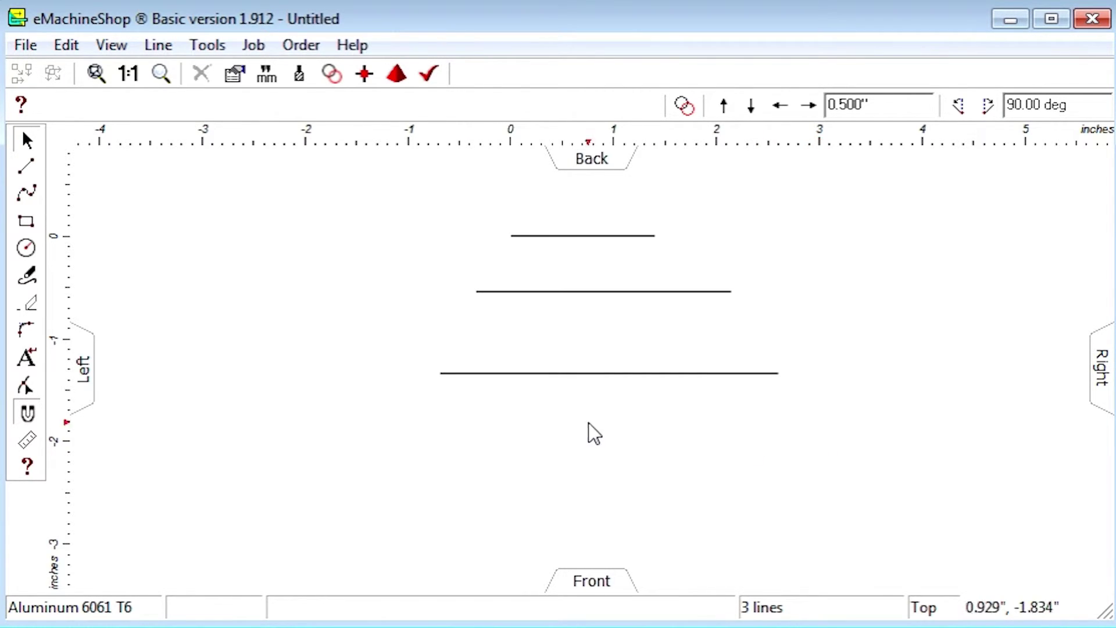
Step: Draw slanted lines from the top line's right end to the middle's, and middle to bottom
left_click(26, 166)
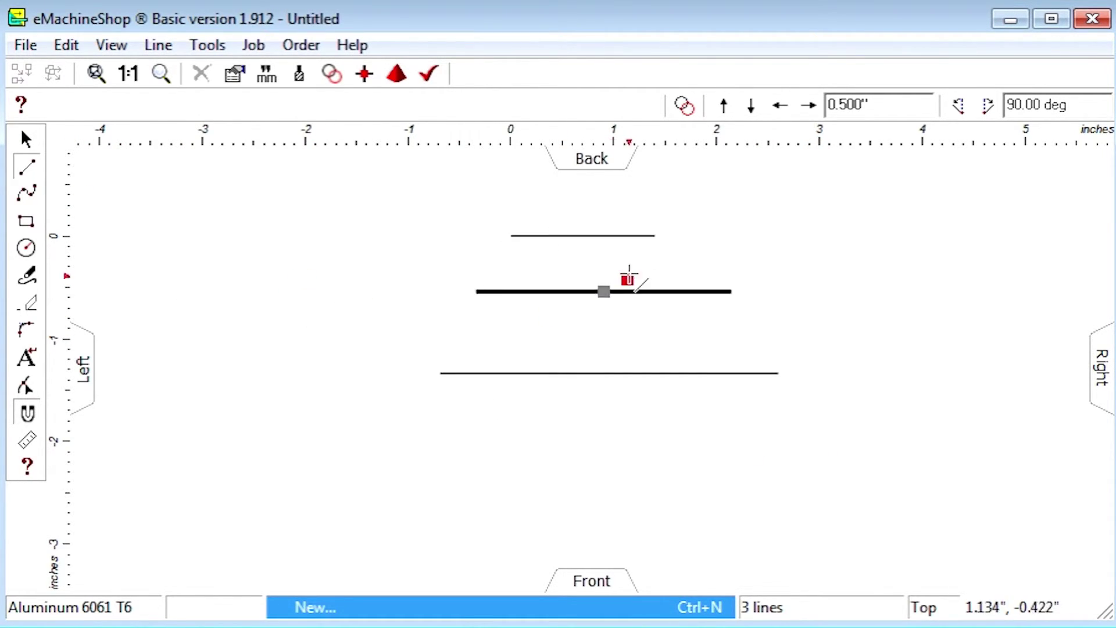
left_click(653, 235)
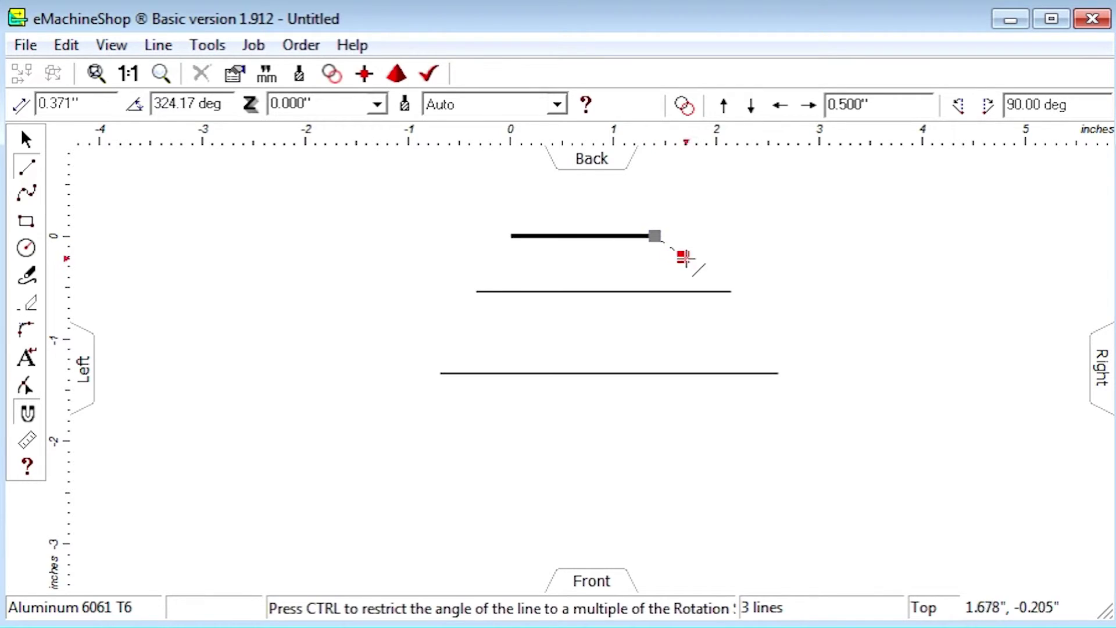
left_click(731, 291)
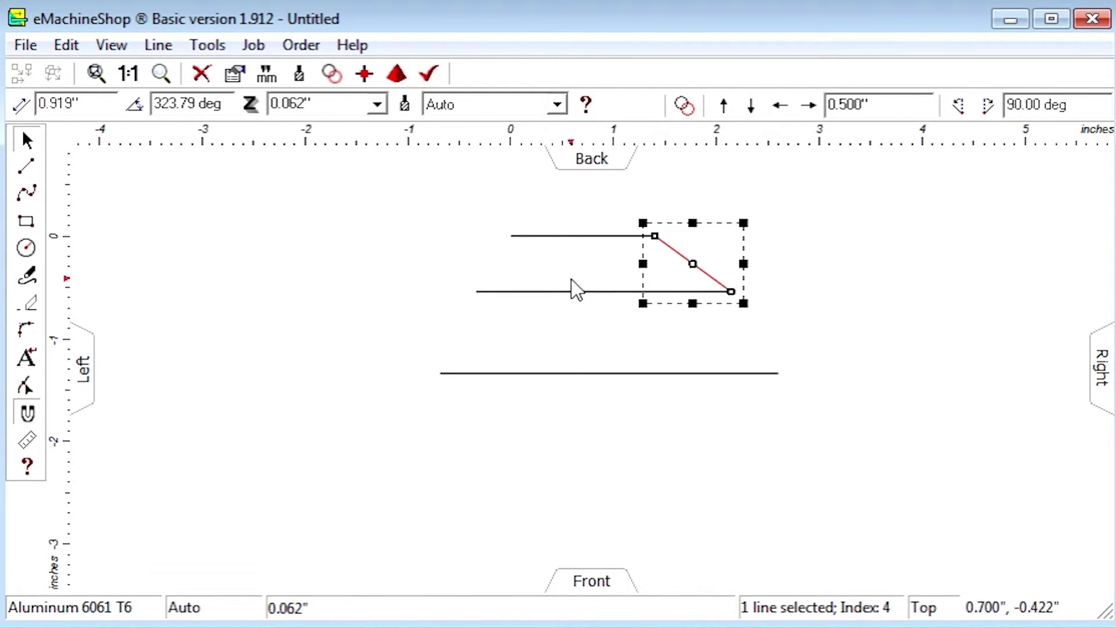
left_click(26, 167)
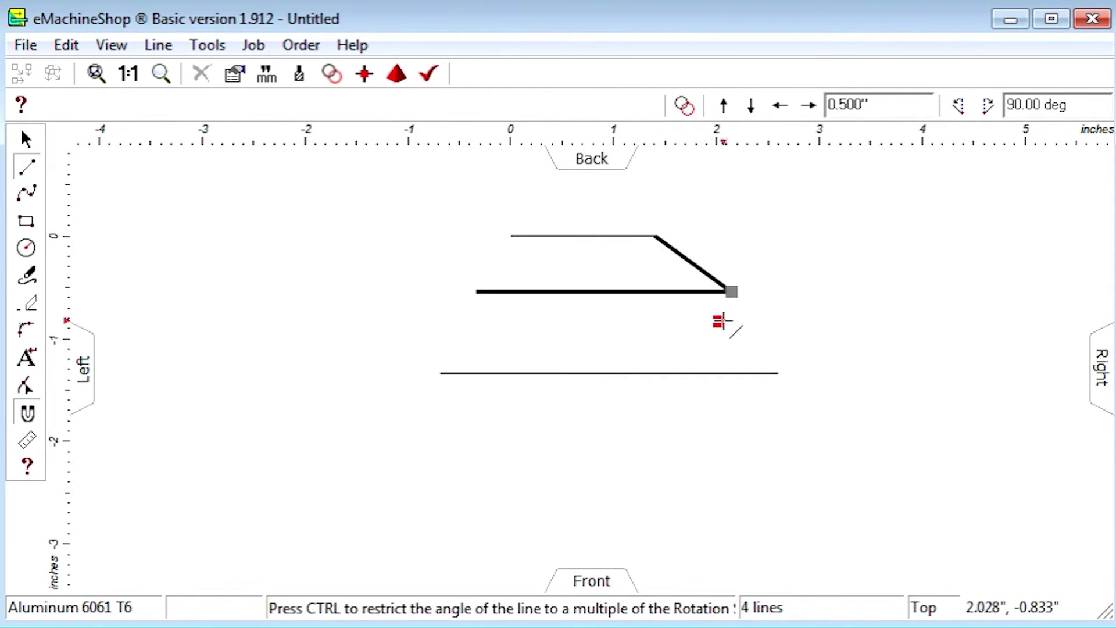
left_click(731, 291)
left_click(778, 373)
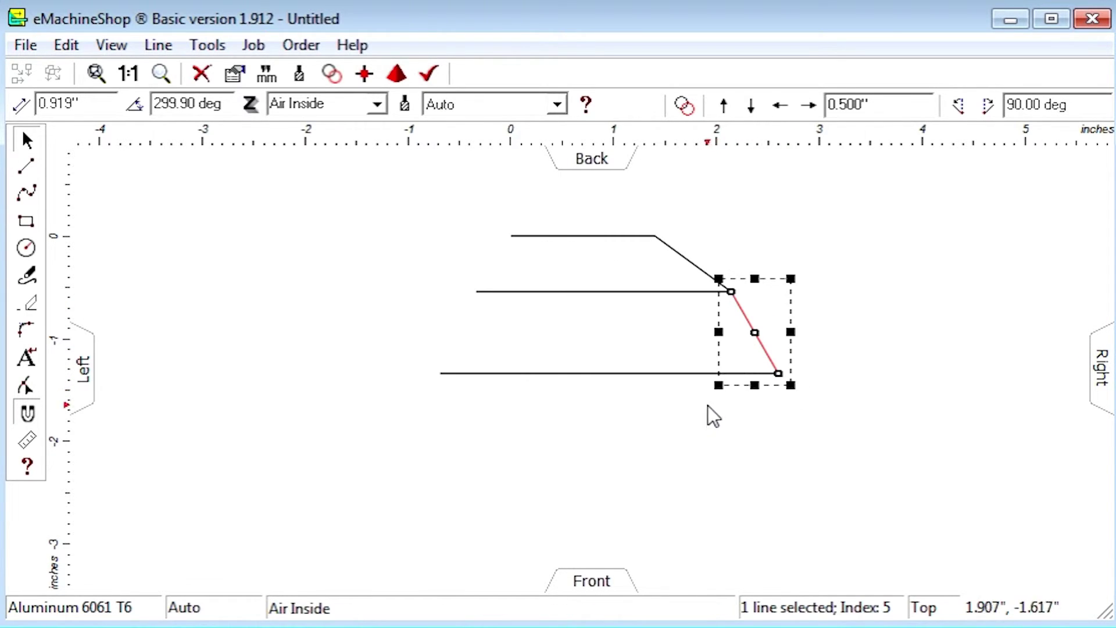
left_click(700, 422)
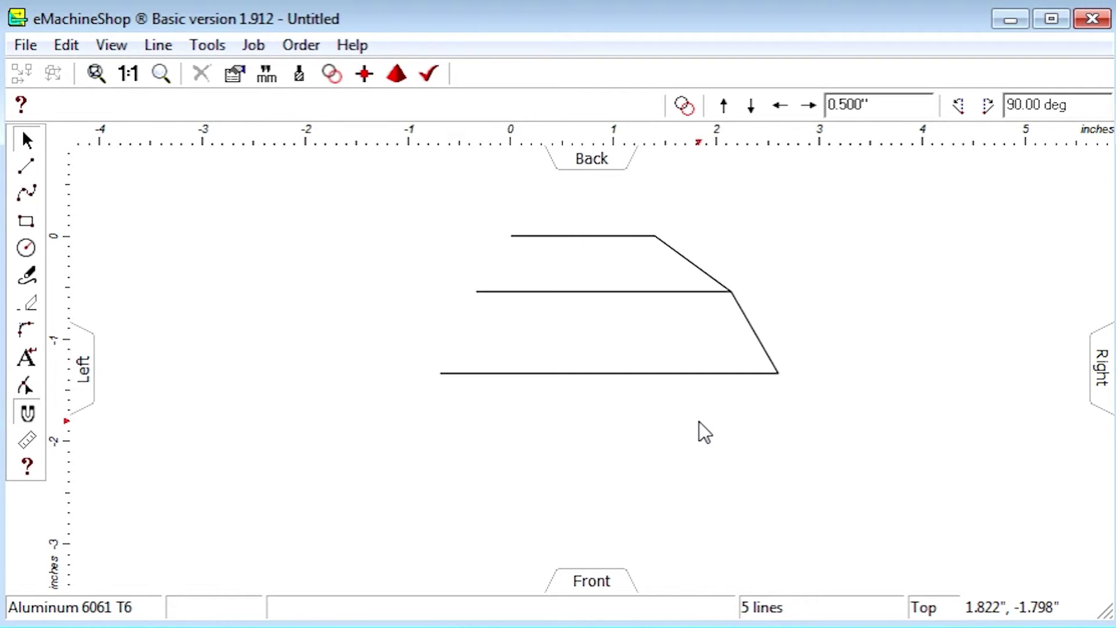
Step: Set the rotation angle to 90 degrees and rotate both slanted lines about their centres
left_click(1052, 105)
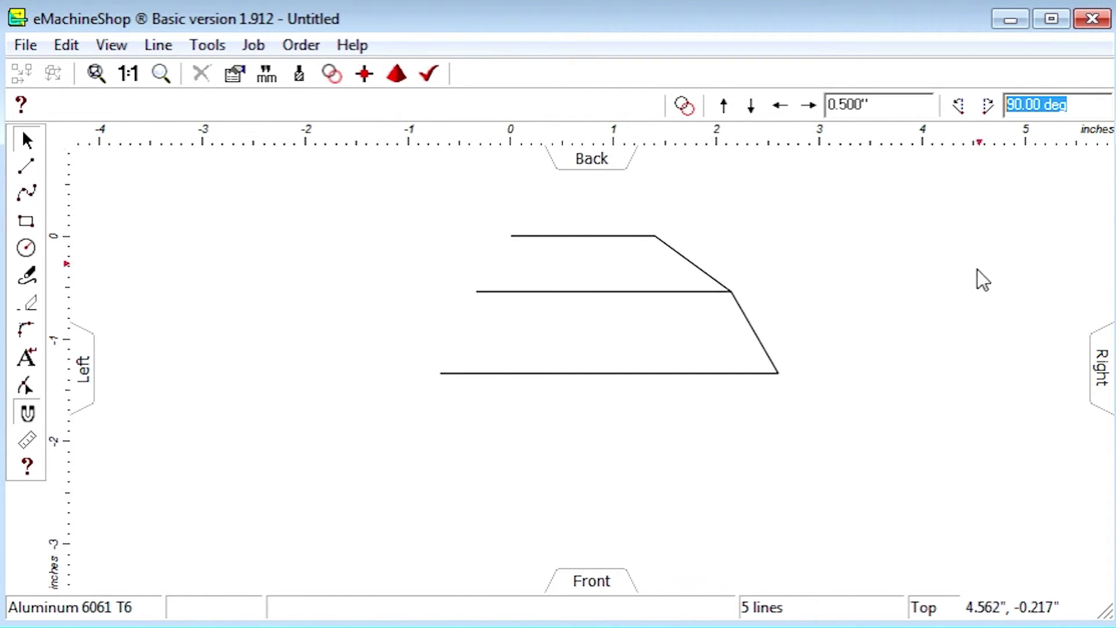
type("90")
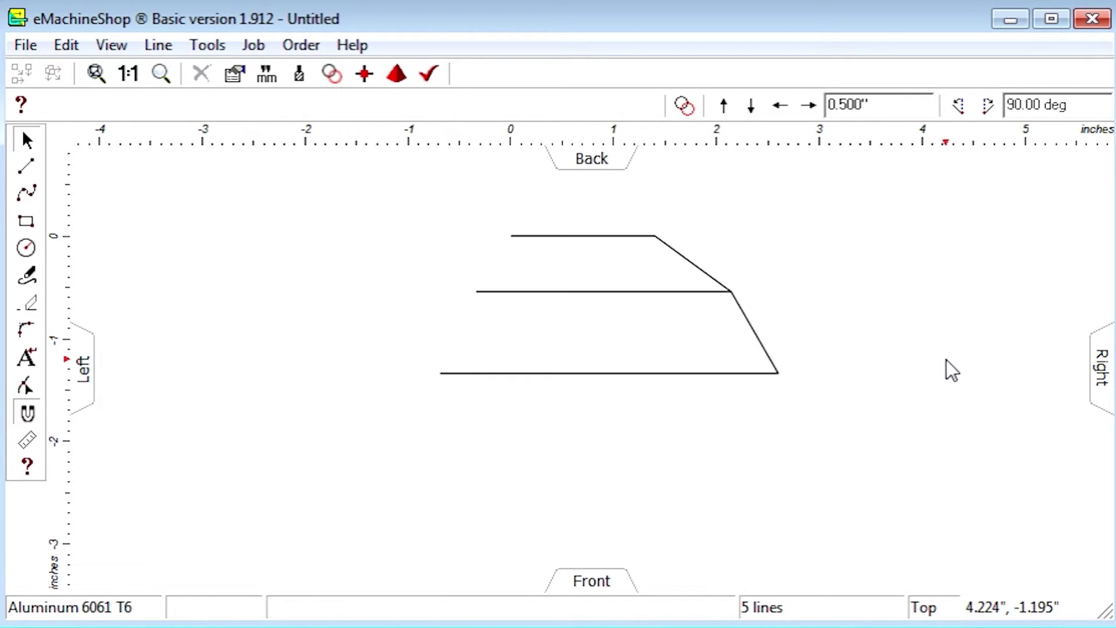
left_click(757, 337)
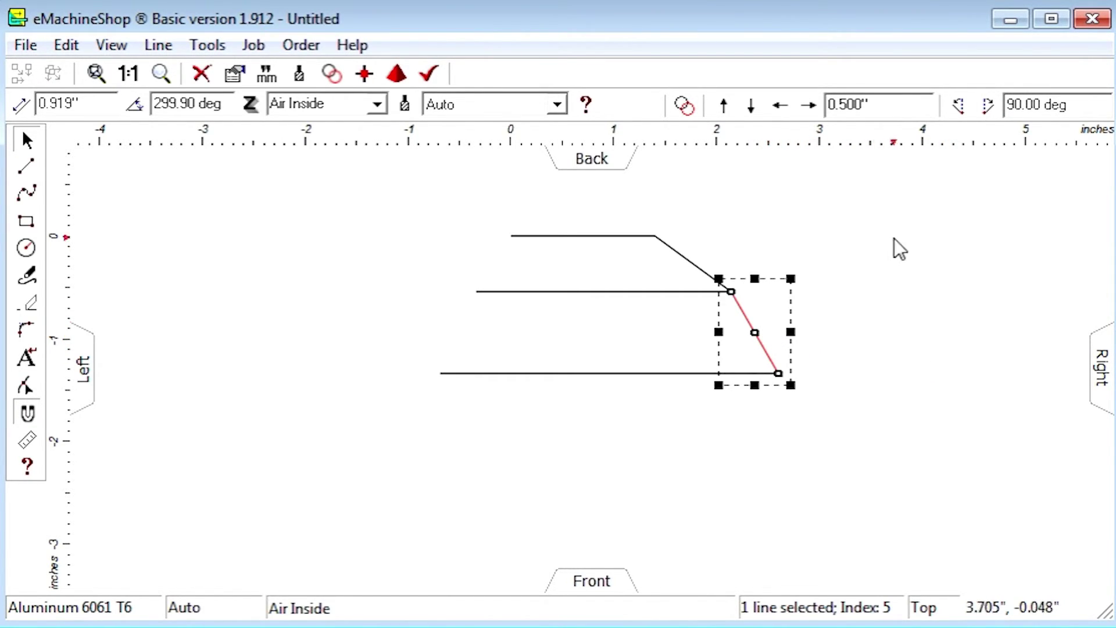
left_click(988, 106)
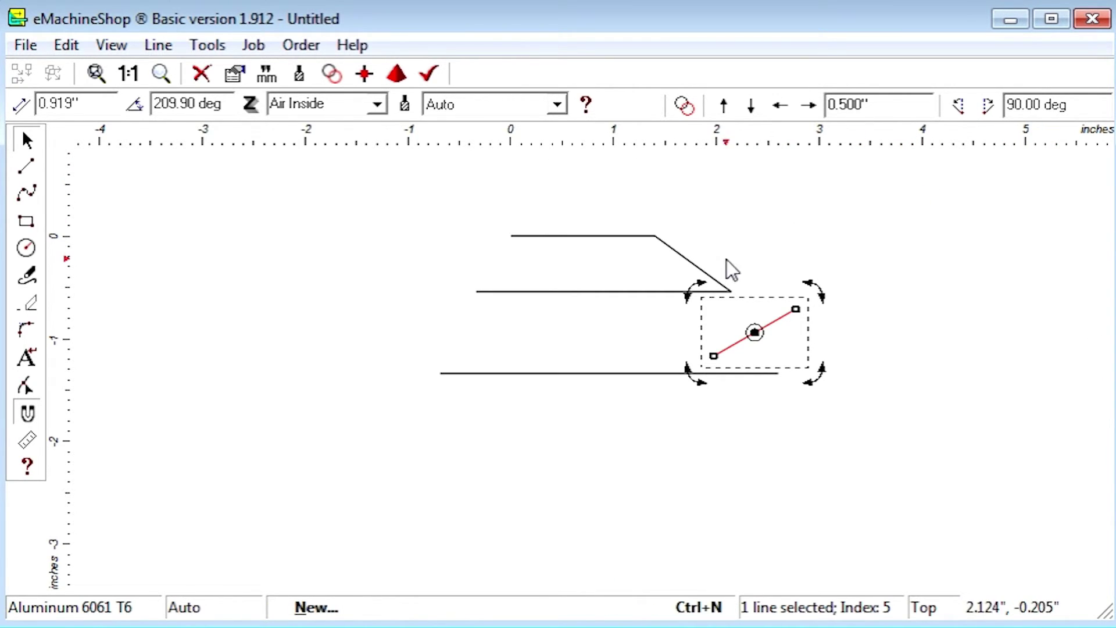
left_click(700, 269)
left_click(988, 105)
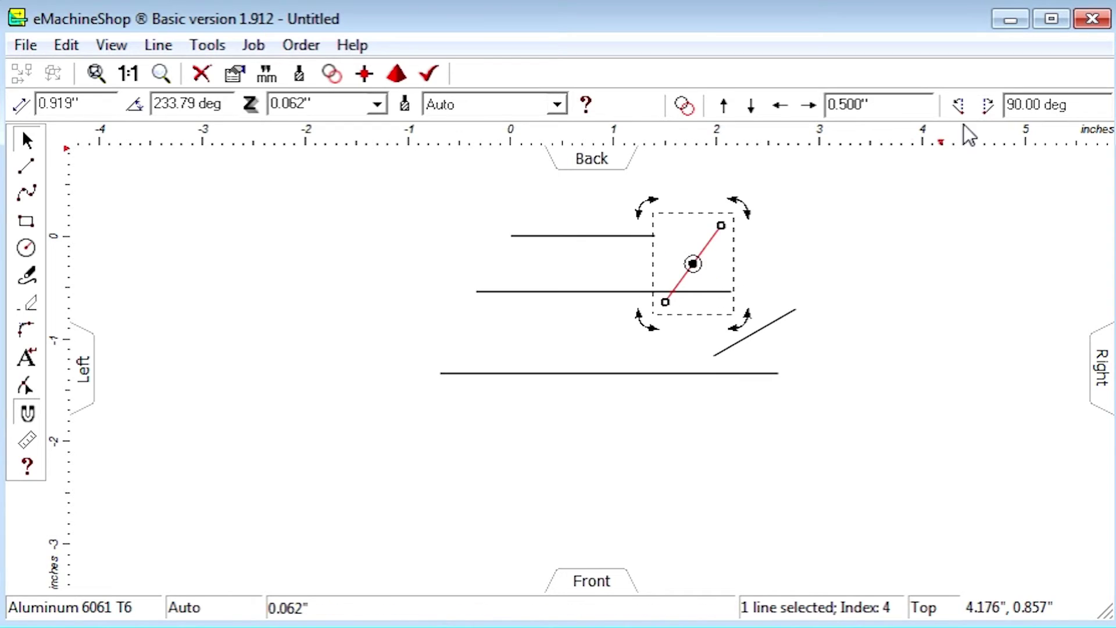
left_click(844, 201)
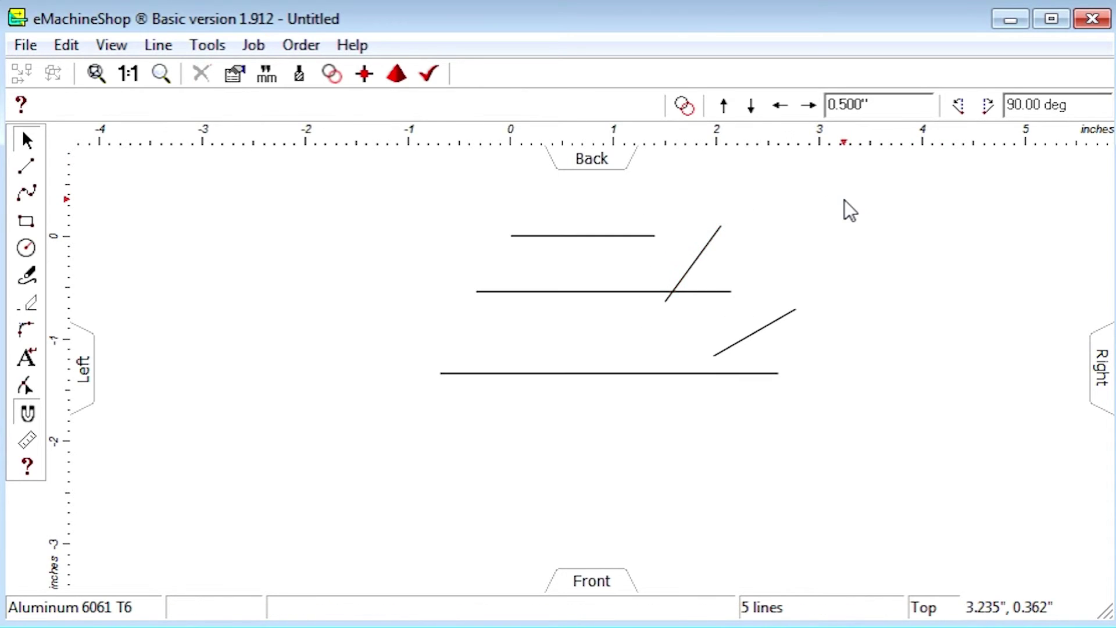
Step: Stretch both slanted lines down-left to about 3.5 inches so they cross below the horizontal lines
left_click(694, 264)
left_click_drag(649, 316, 493, 567)
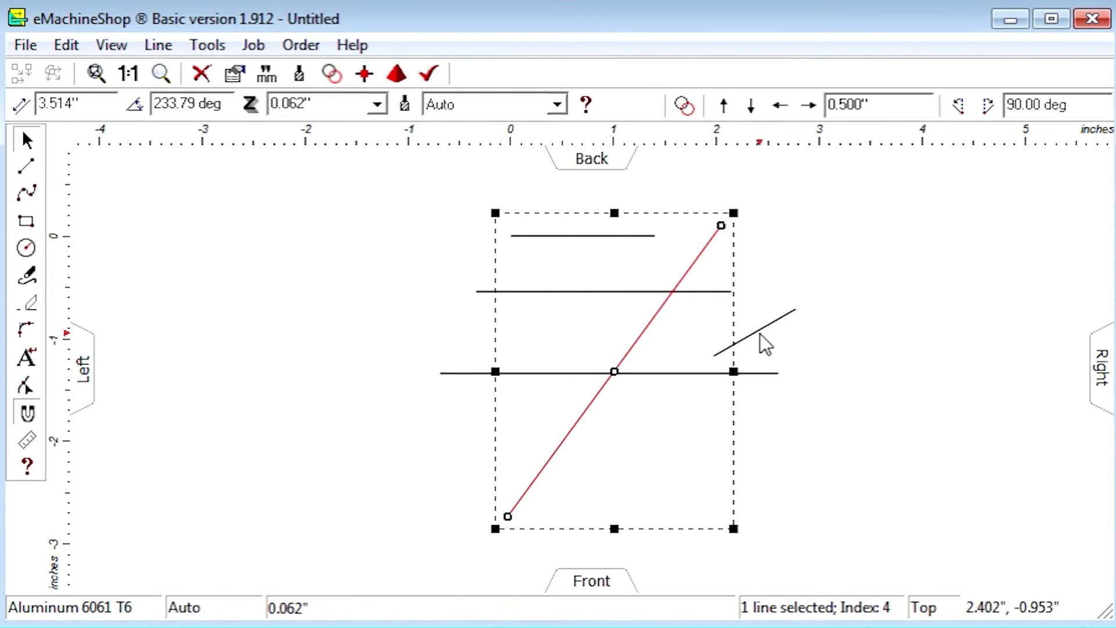
left_click(724, 349)
left_click_drag(703, 370, 406, 503)
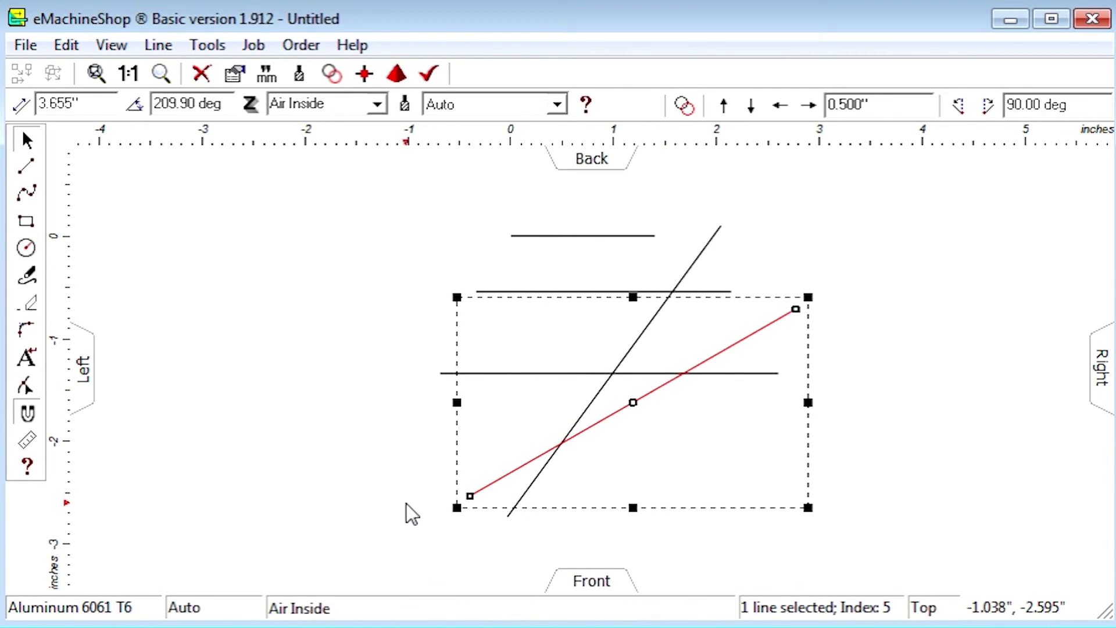
left_click(322, 475)
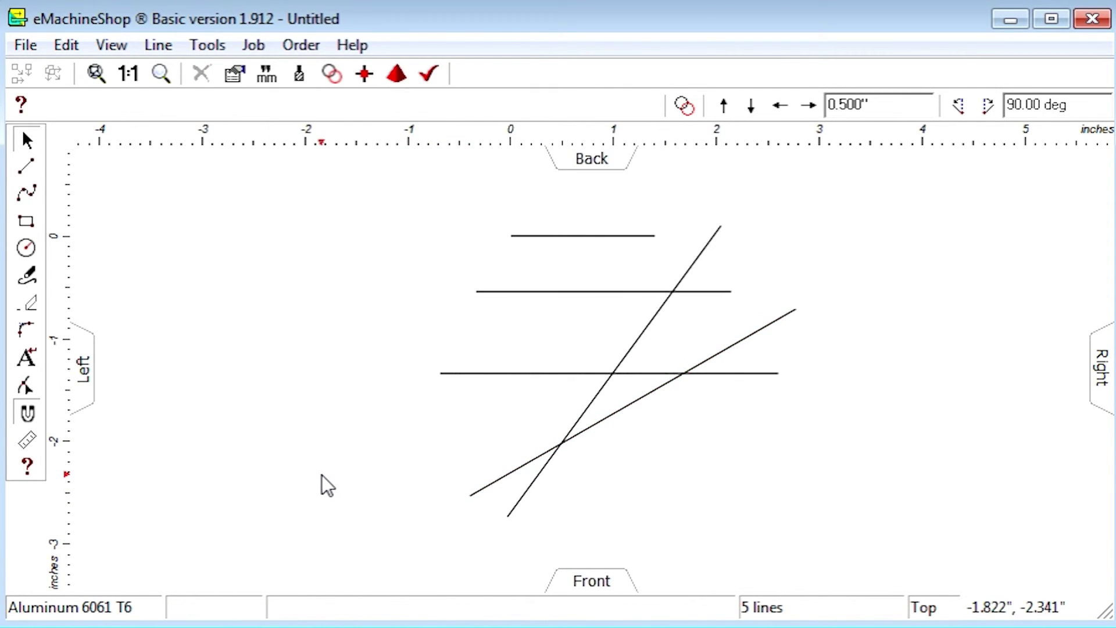
Step: Draw a 4.440" circle centred on the slanted lines' crossing, its edge through the bottom line's right end
left_click(29, 251)
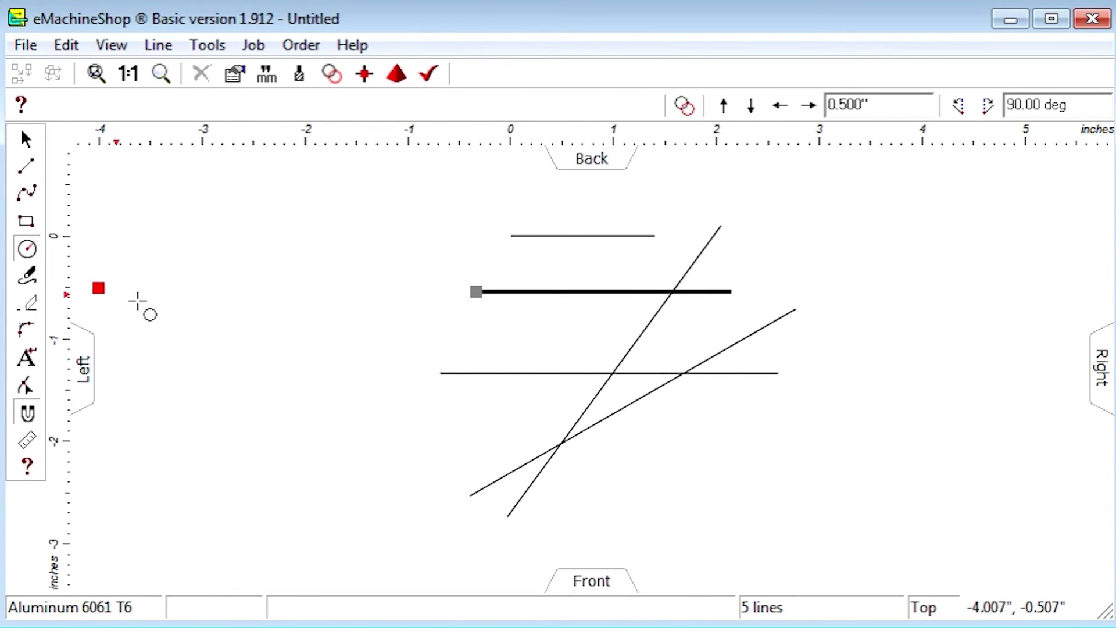
left_click(559, 444)
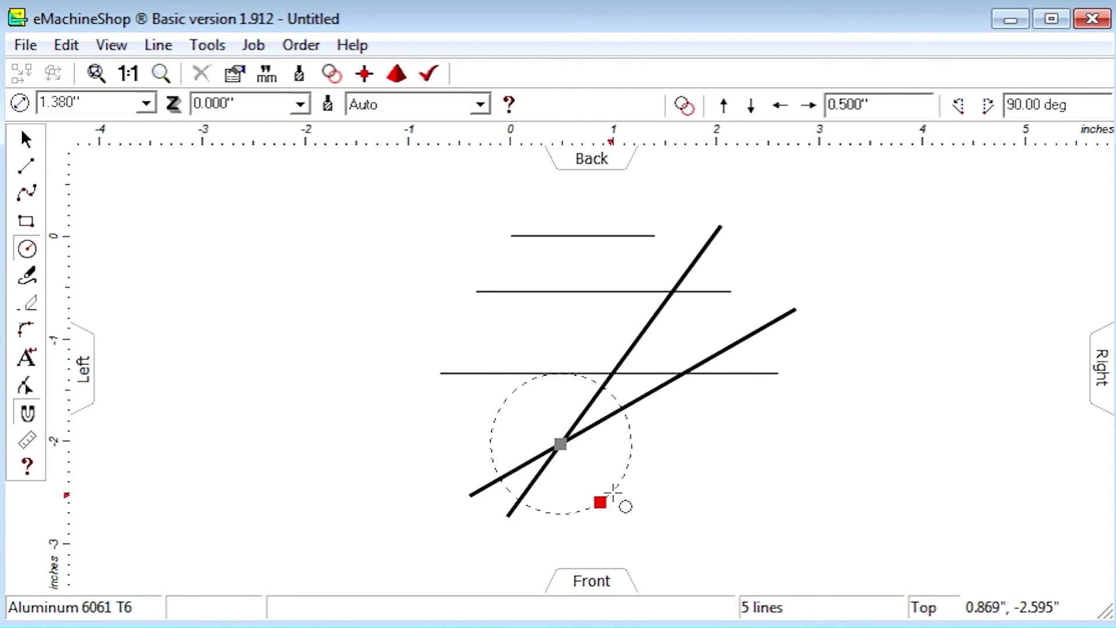
left_click(777, 374)
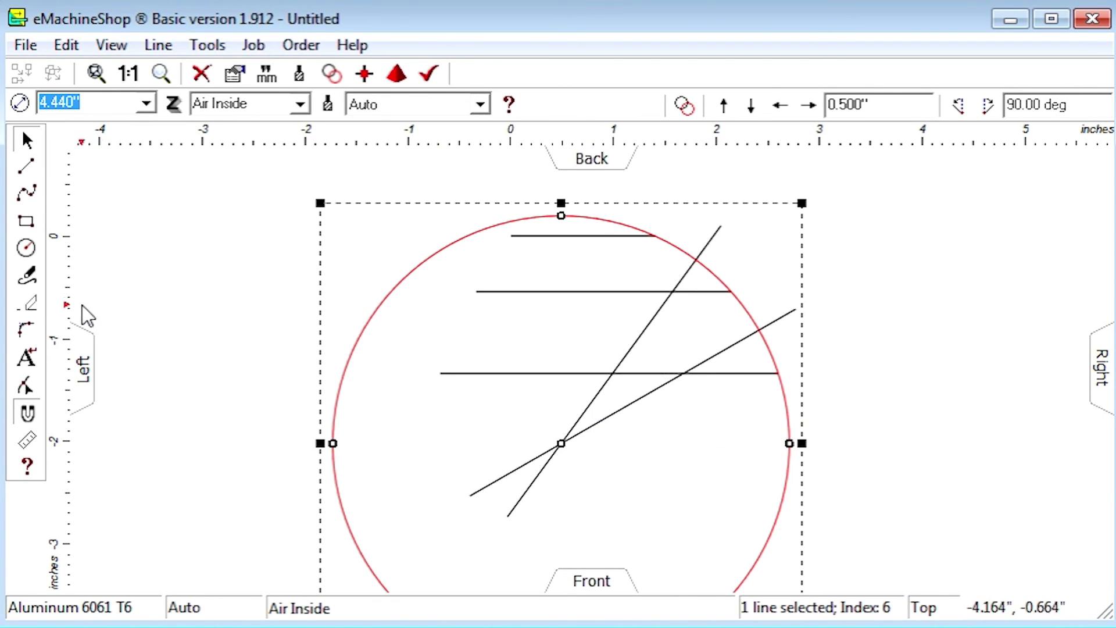
left_click(26, 303)
Step: Trim the circle to a 2.220" radius, 47.79° arc between the top and bottom lines' right ends
left_click(440, 251)
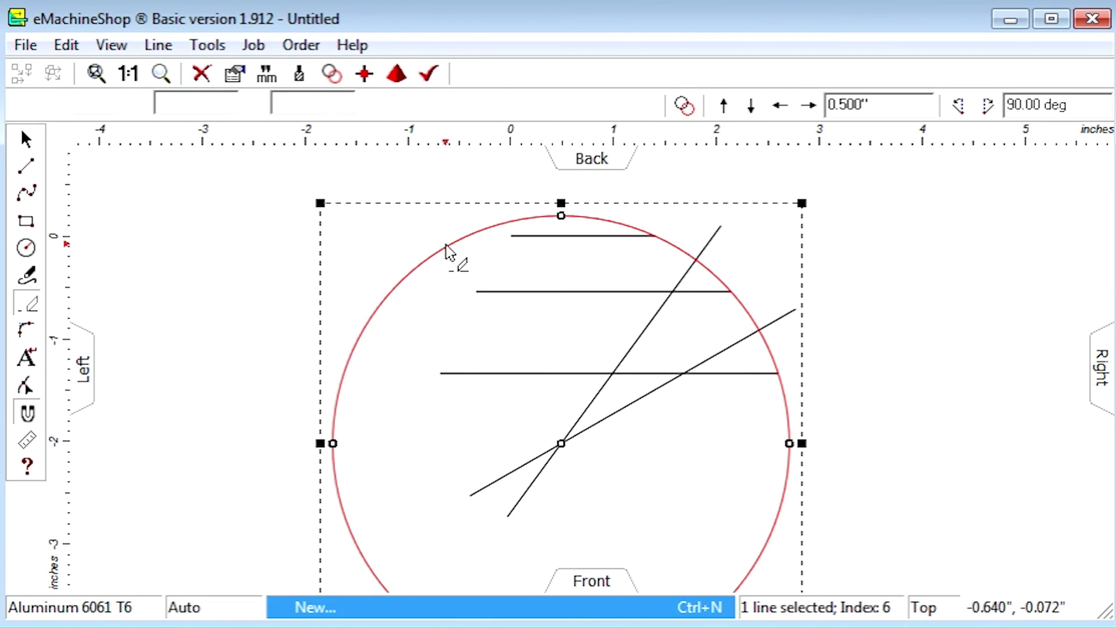
left_click(26, 140)
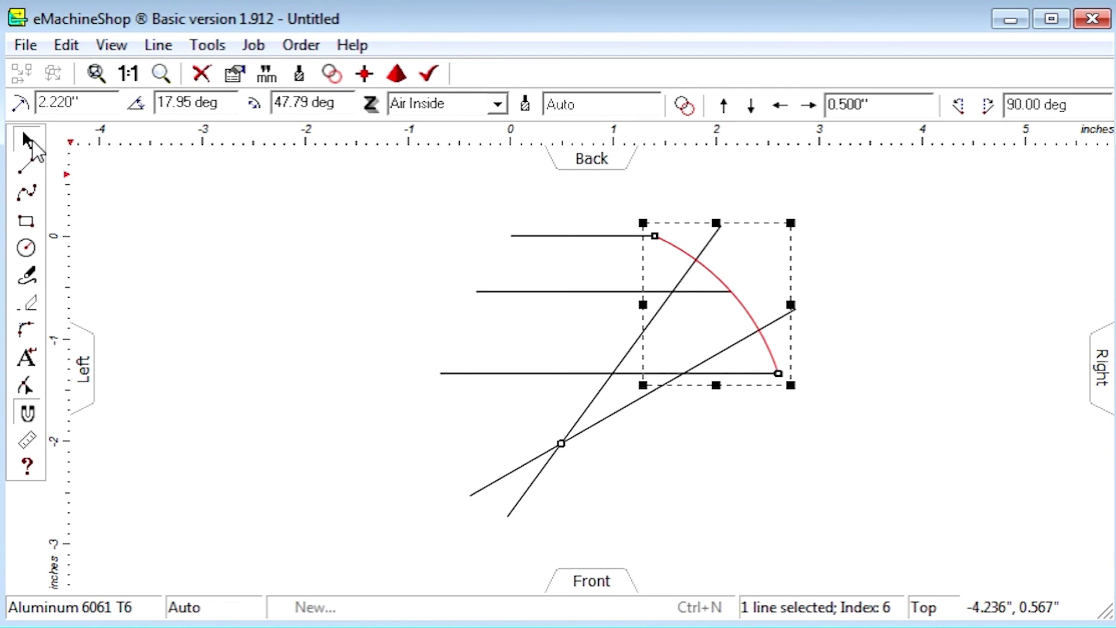